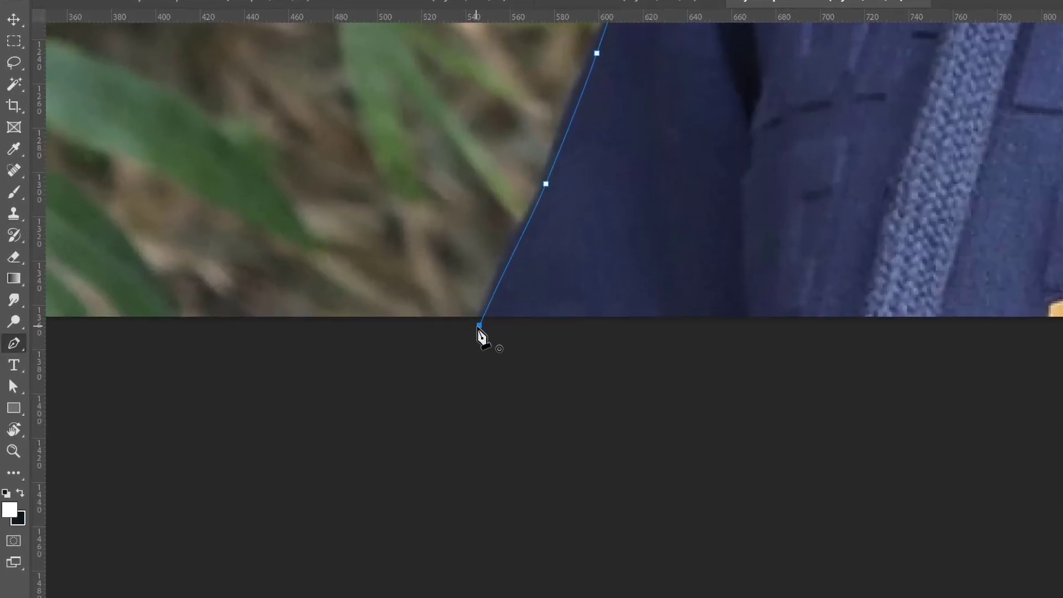
# Step: Convert the traced hoodie path into a selection with a feather radius of 0
pyautogui.click(212, 34)
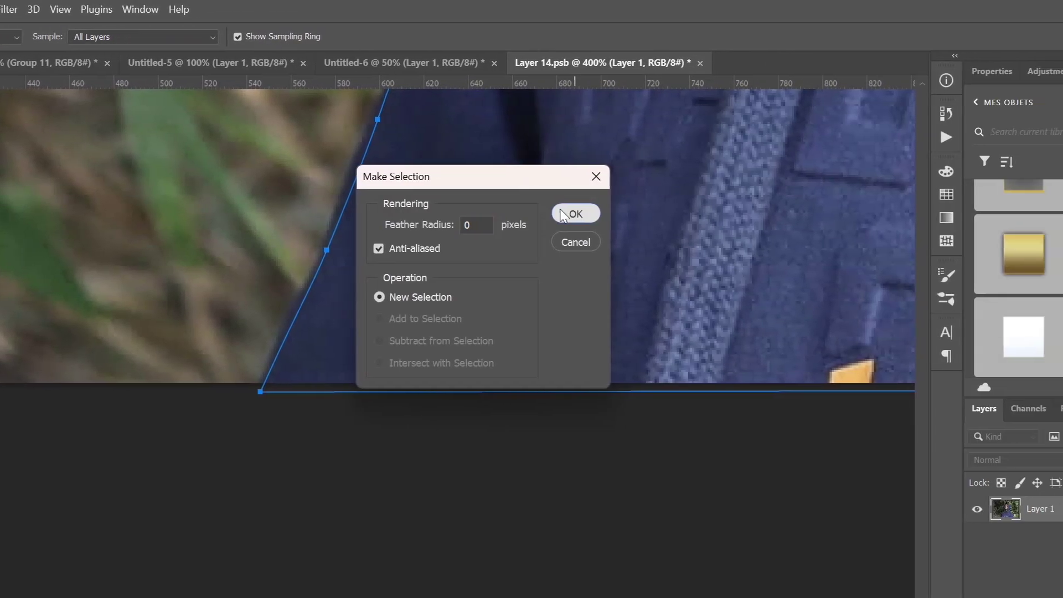
pyautogui.click(560, 213)
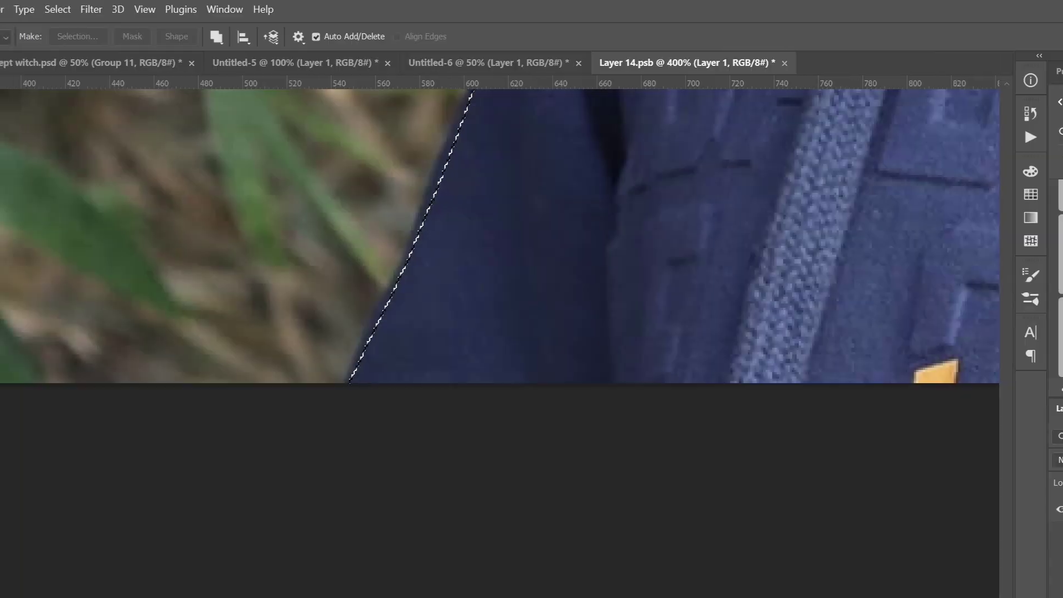
# Step: Duplicate the masked portrait, invert the copy, and blend it with Soft Light
pyautogui.hotkey('ctrl', 'j')
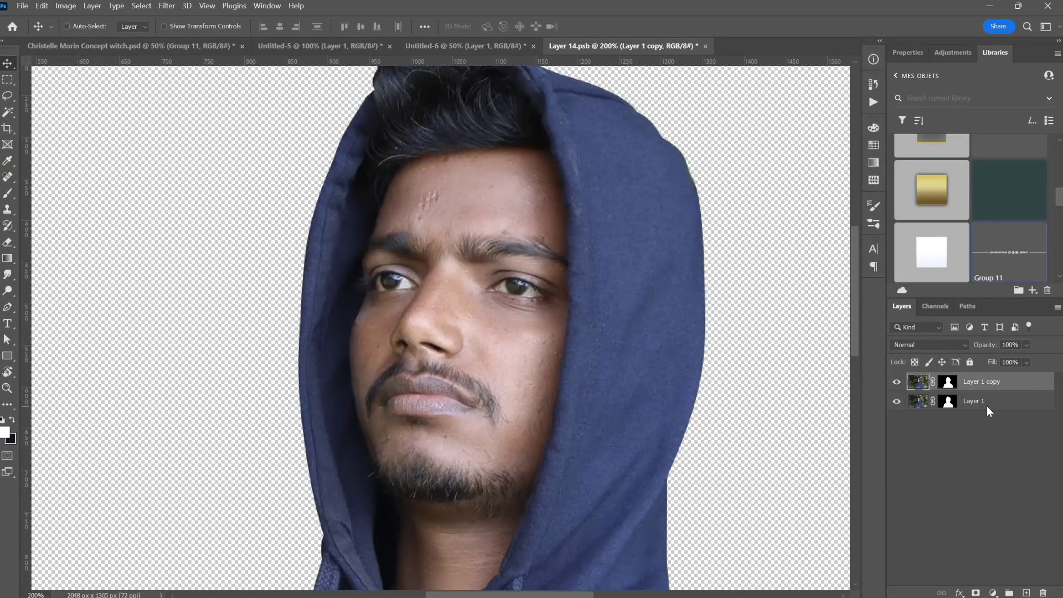
pyautogui.hotkey('ctrl', 'i')
pyautogui.click(915, 327)
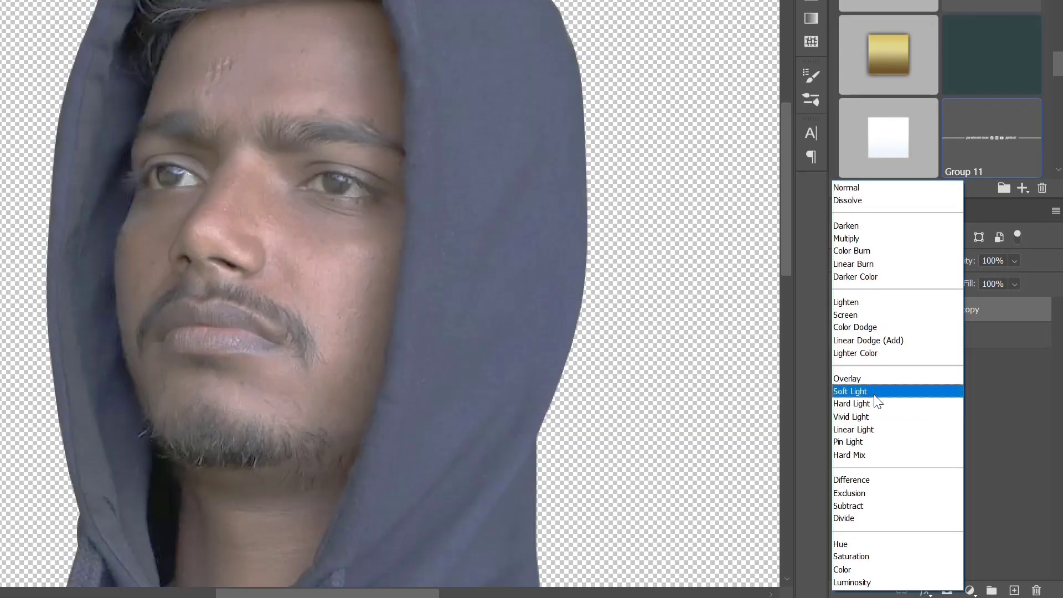
pyautogui.click(850, 391)
# Step: Apply a High Pass filter with a radius of about 9.2 to the copy
pyautogui.click(166, 8)
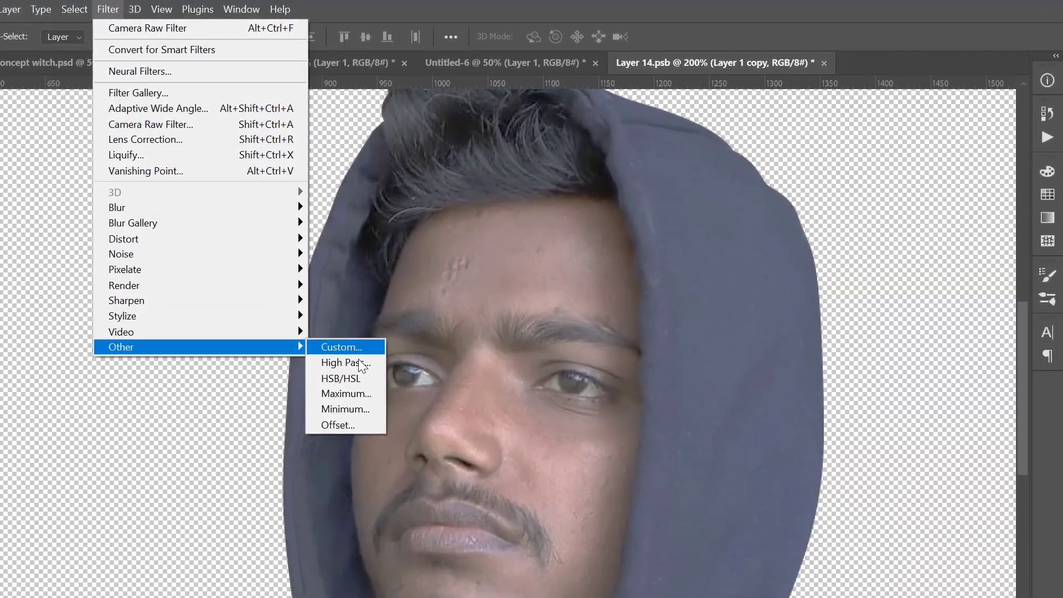
pyautogui.click(346, 363)
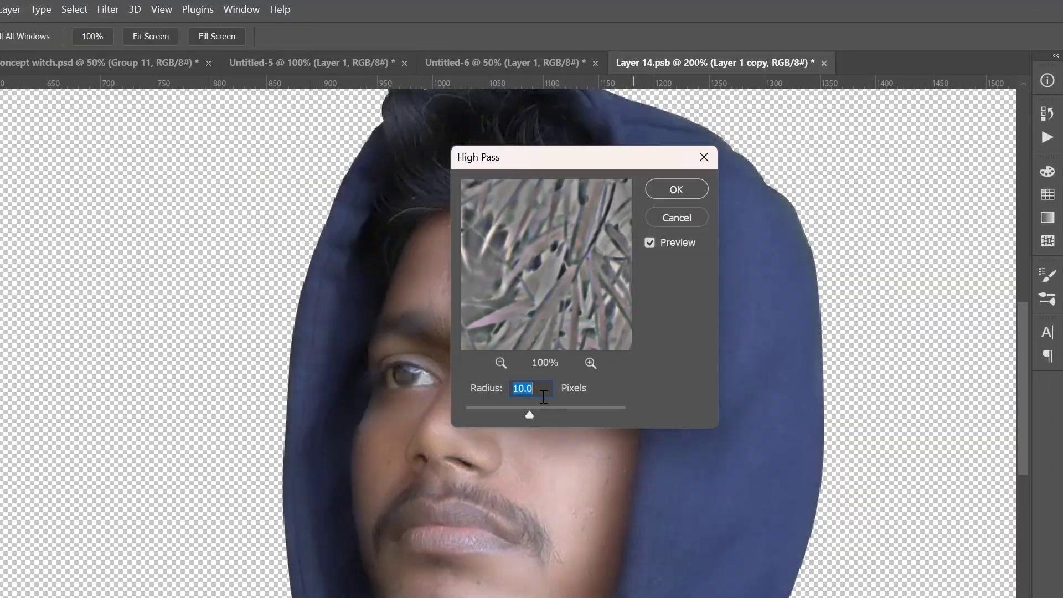
pyautogui.moveTo(547, 409); pyautogui.dragTo(523, 412)
pyautogui.click(676, 189)
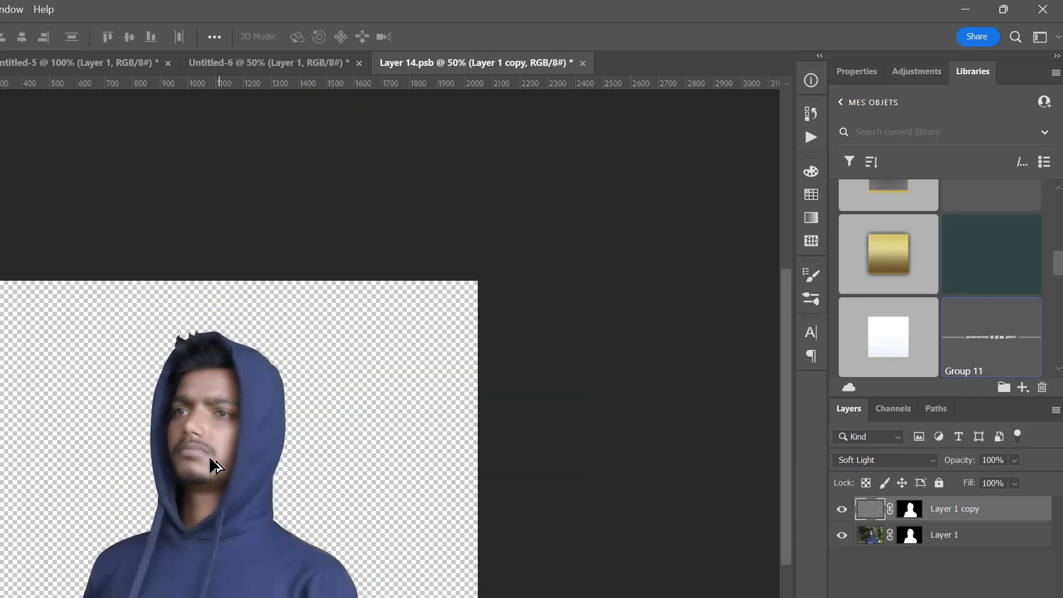
# Step: Soften the high-pass copy with a 2.2-pixel Gaussian Blur
pyautogui.click(168, 7)
pyautogui.moveTo(166, 164)
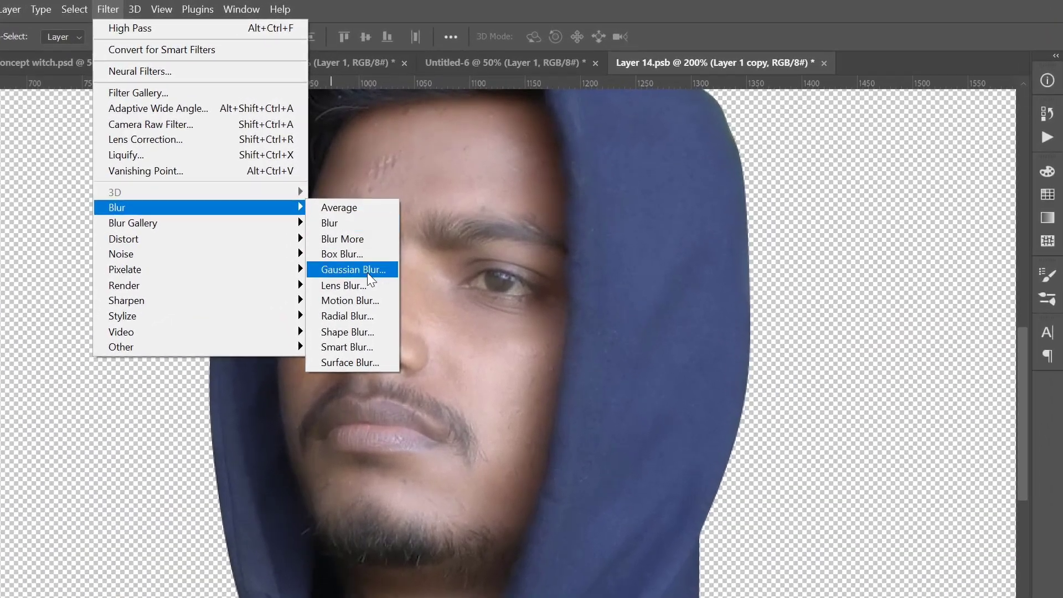
pyautogui.click(353, 202)
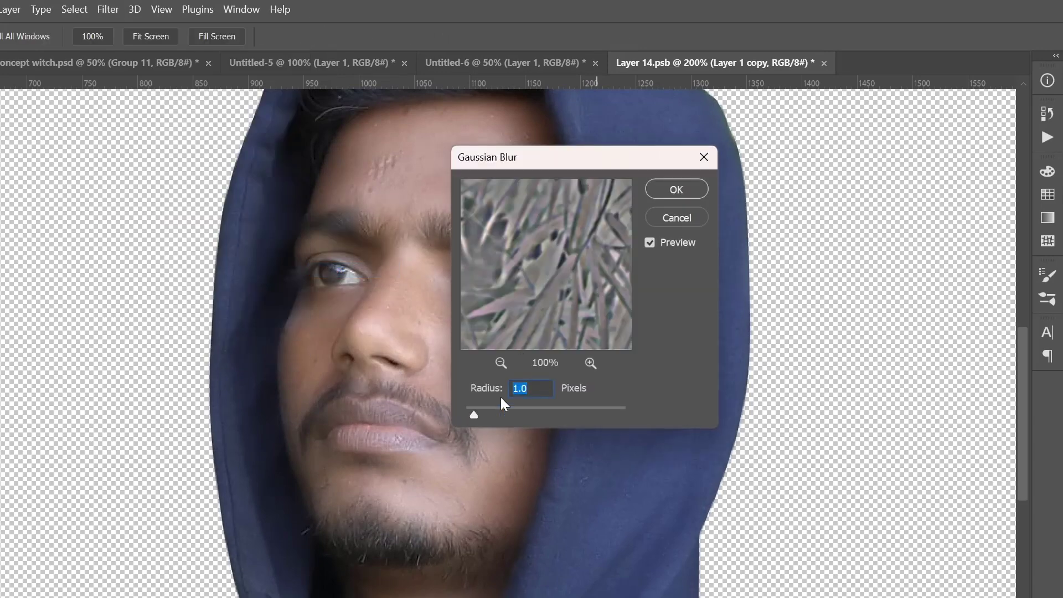
pyautogui.moveTo(474, 414); pyautogui.dragTo(483, 415)
pyautogui.click(676, 189)
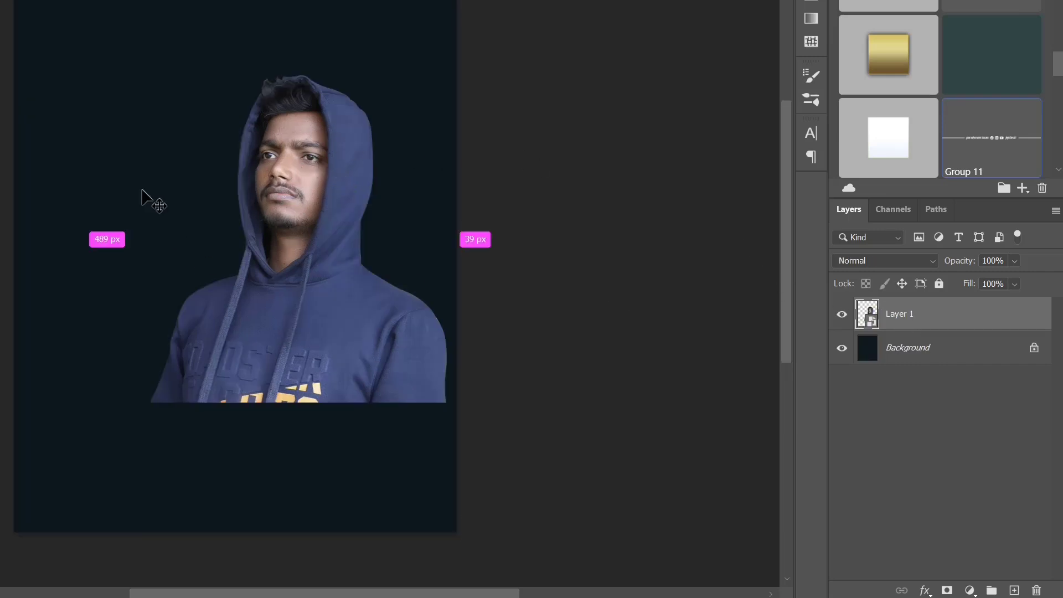
# Step: Scale Layer 1 up to about 156.81% so the man fills the lower canvas
pyautogui.hotkey('ctrl', 't')
pyautogui.moveTo(585, 285); pyautogui.dragTo(493, 335)
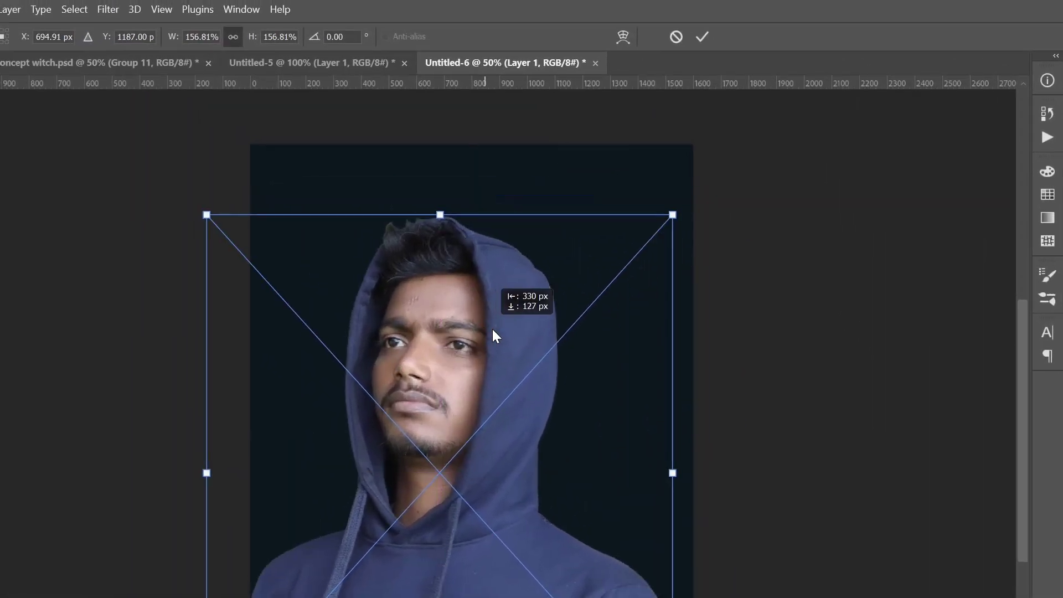
pyautogui.press('Return')
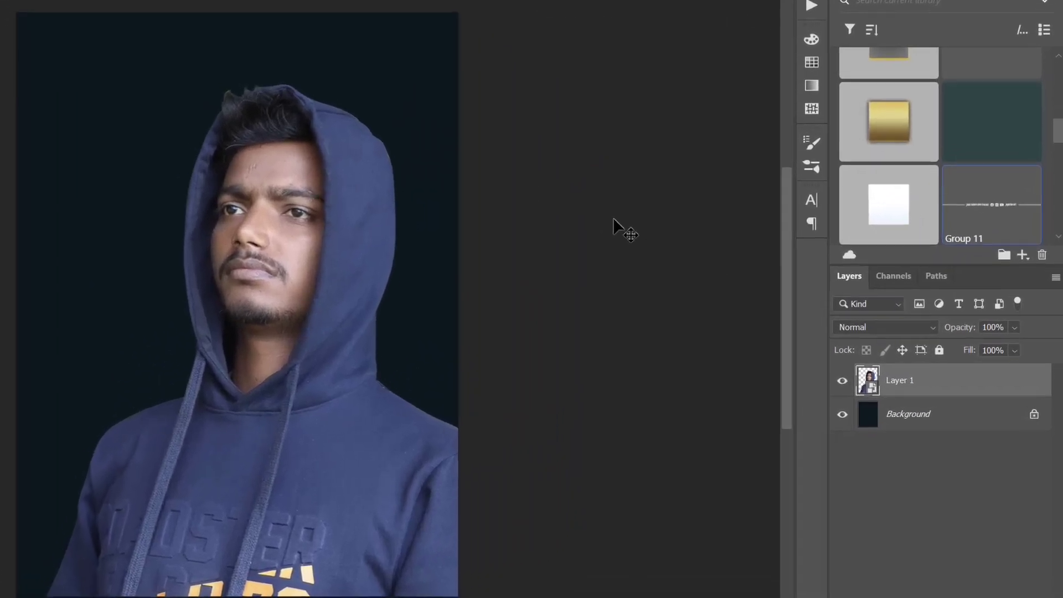
# Step: Add a Moonlight Color Lookup adjustment clipped to the portrait layer
pyautogui.click(969, 591)
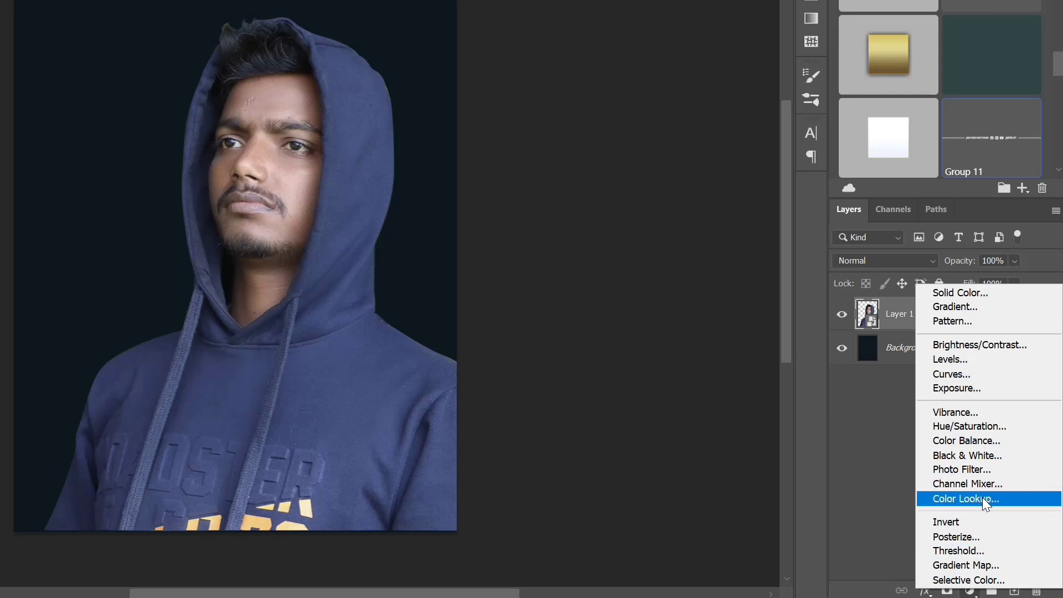
pyautogui.click(982, 498)
pyautogui.click(946, 128)
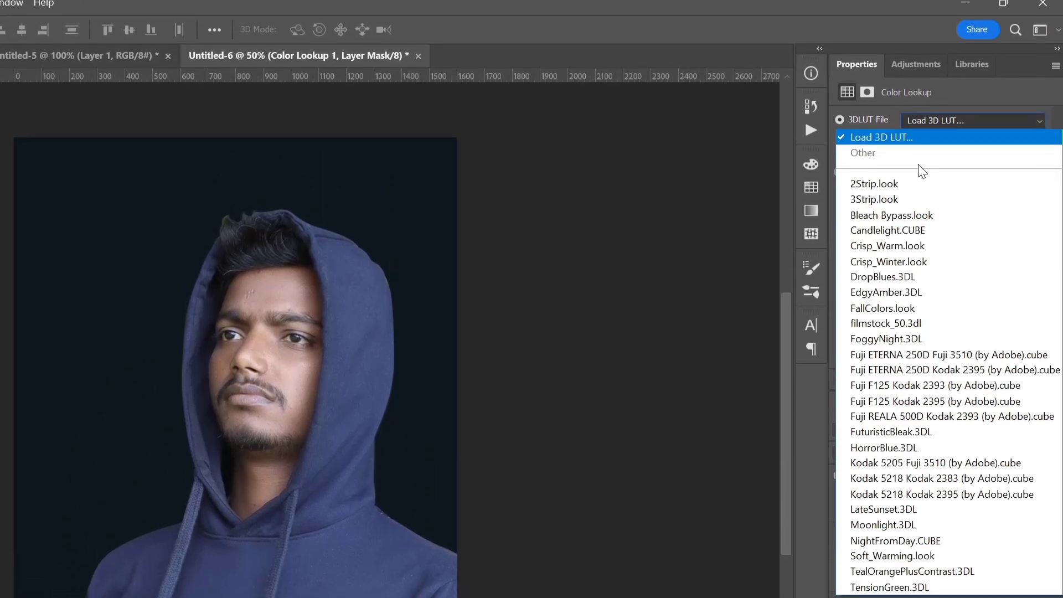
pyautogui.click(910, 333)
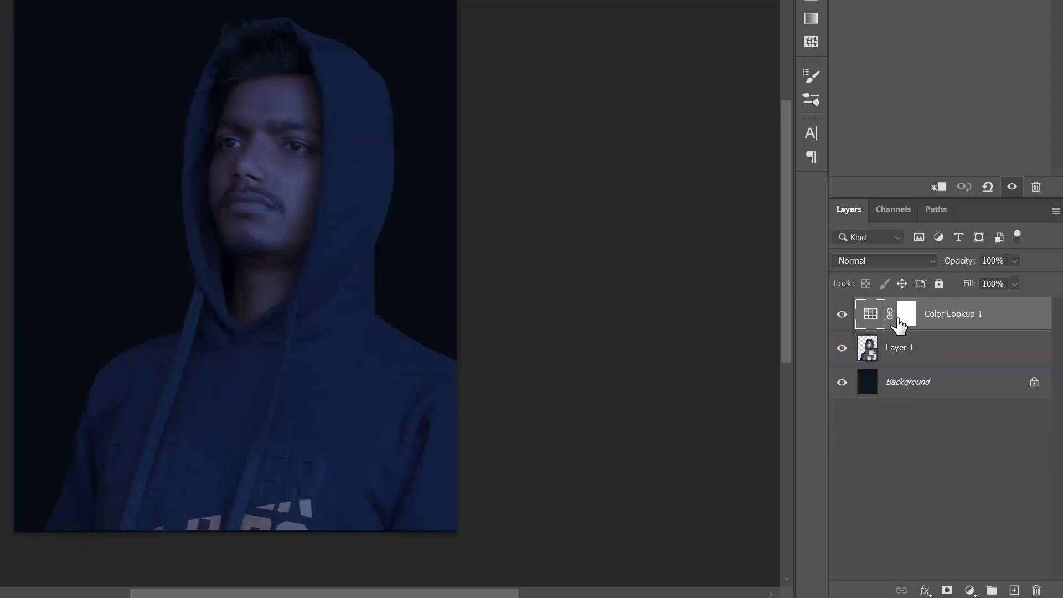
pyautogui.hotkey('ctrl', 'alt', 'g')
# Step: Add a Hue/Saturation adjustment at -41 saturation, clipped to the portrait
pyautogui.click(970, 590)
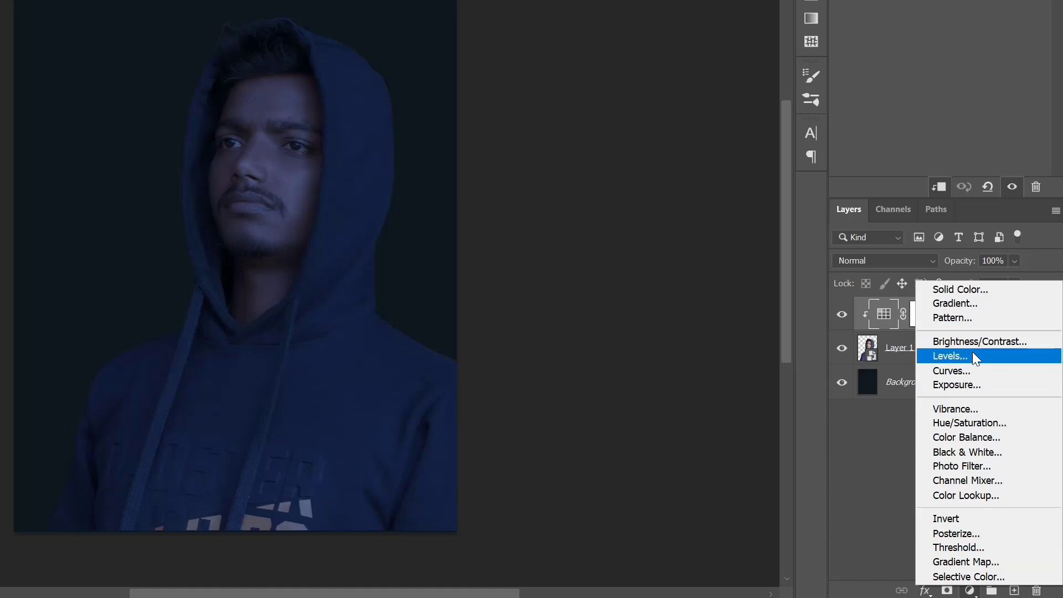
pyautogui.click(969, 423)
pyautogui.moveTo(940, 100)
pyautogui.mouseDown()
pyautogui.moveTo(928, 99)
pyautogui.moveTo(912, 198)
pyautogui.moveTo(899, 198)
pyautogui.mouseUp()
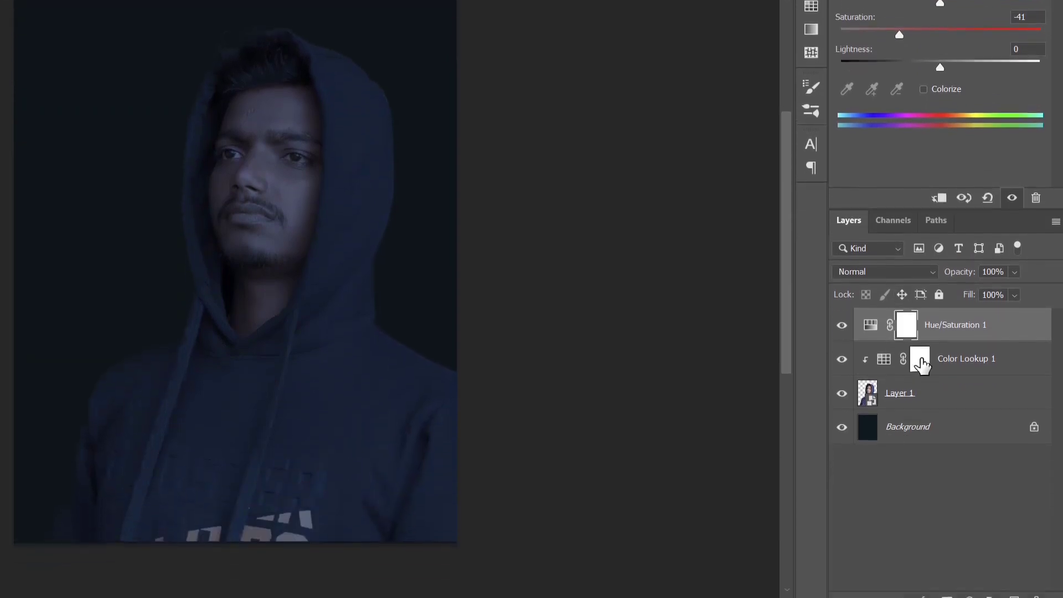
pyautogui.keyDown('alt'); pyautogui.click(919, 331); pyautogui.keyUp('alt')
# Step: Add an Exposure adjustment raised to about +2.94 to brighten the man
pyautogui.click(970, 591)
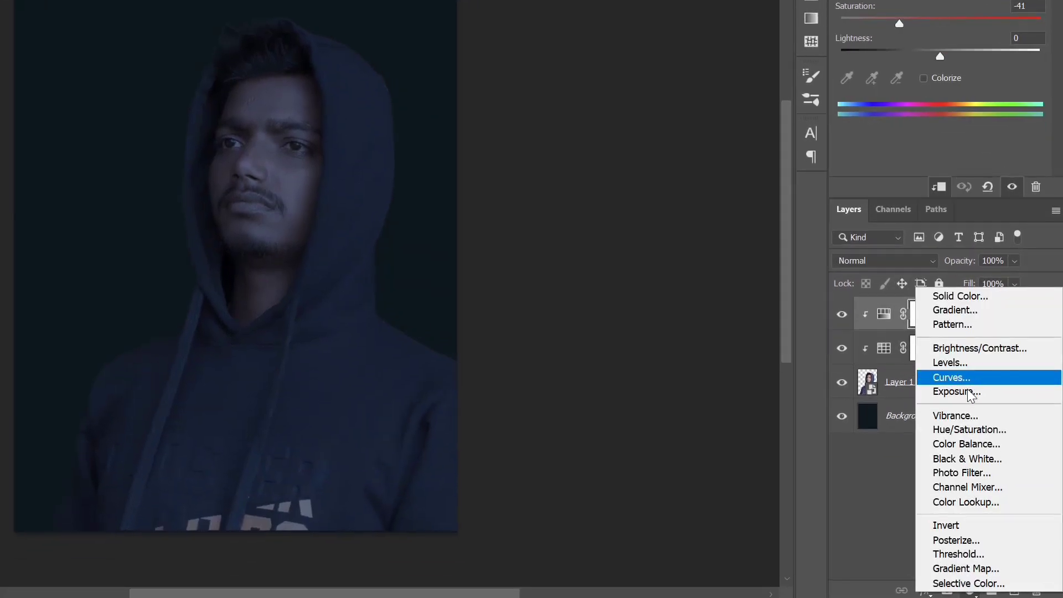
pyautogui.click(956, 391)
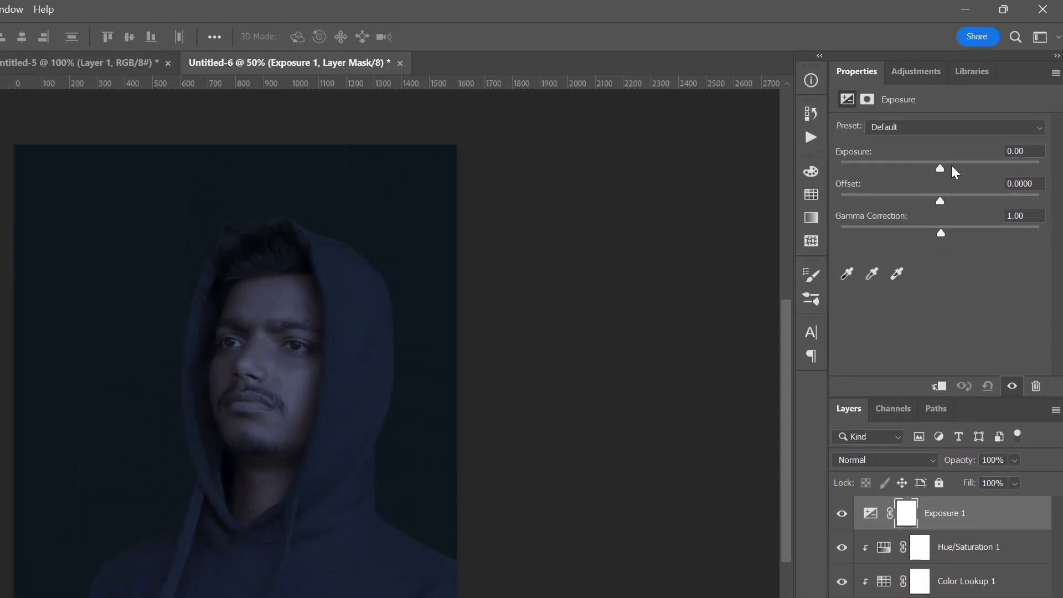
pyautogui.moveTo(941, 167); pyautogui.dragTo(985, 168)
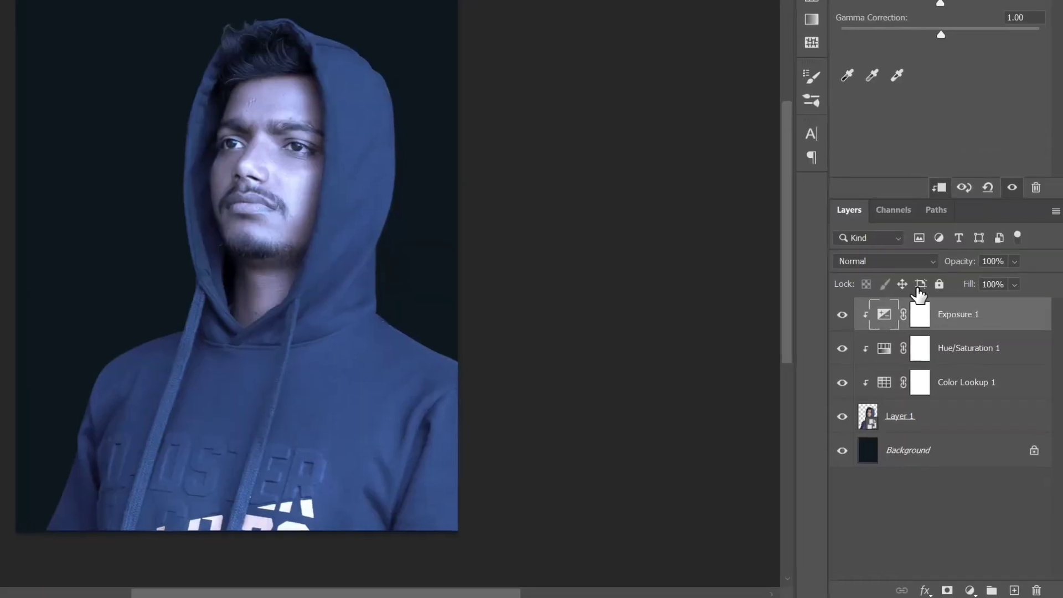
# Step: Split Exposure 1's Underlying Layer Blend If sliders to 9/69 and 239/255
pyautogui.doubleClick(914, 310)
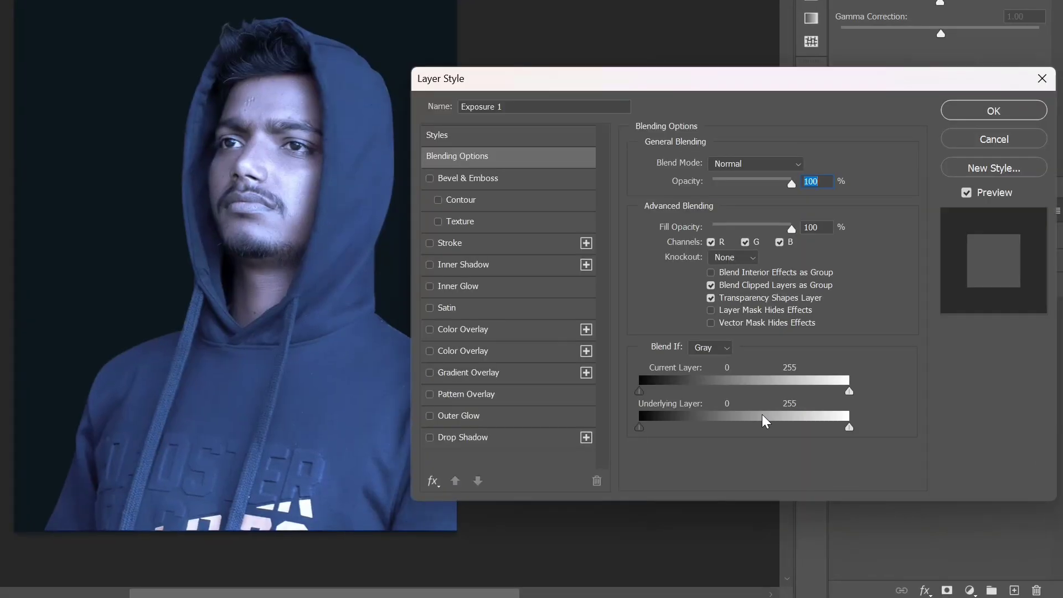
pyautogui.moveTo(639, 426)
pyautogui.mouseDown()
pyautogui.moveTo(696, 429)
pyautogui.moveTo(646, 427)
pyautogui.mouseUp()
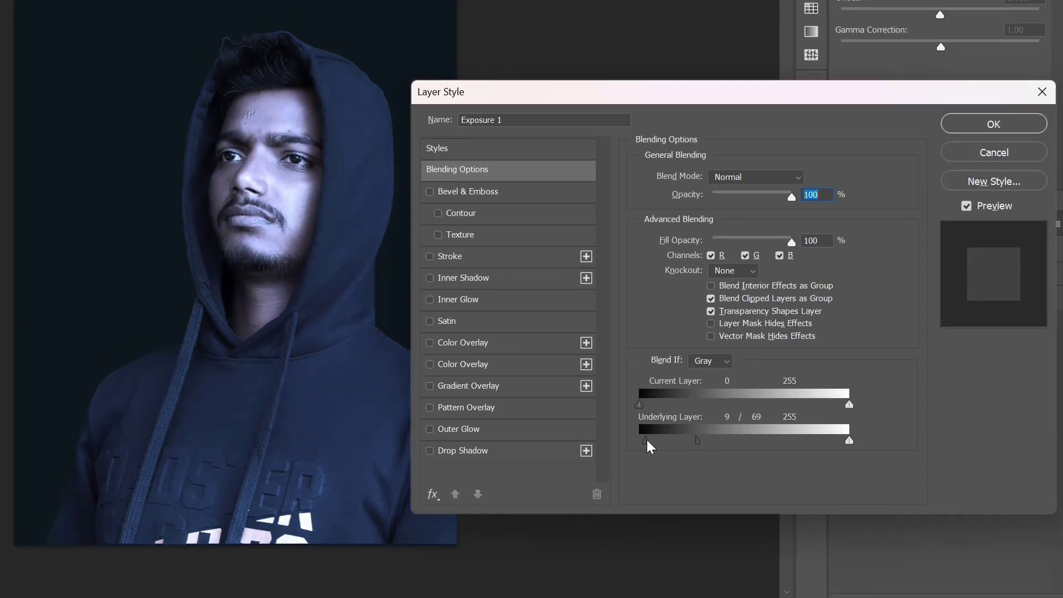
pyautogui.moveTo(849, 428); pyautogui.dragTo(835, 427)
pyautogui.click(992, 173)
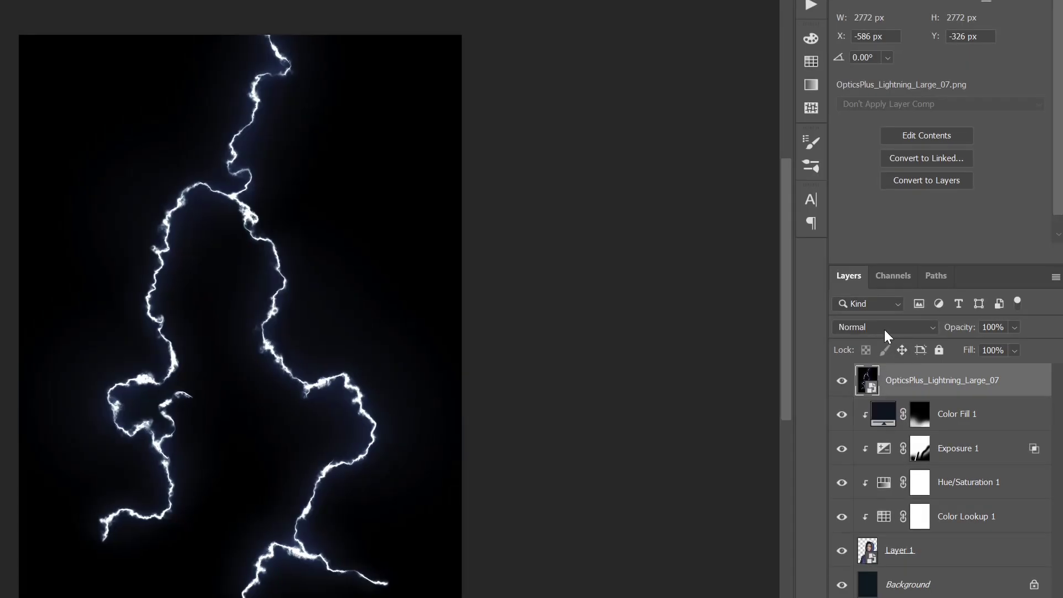
# Step: Screen-blend the large lightning and mask it off the man's face
pyautogui.click(885, 328)
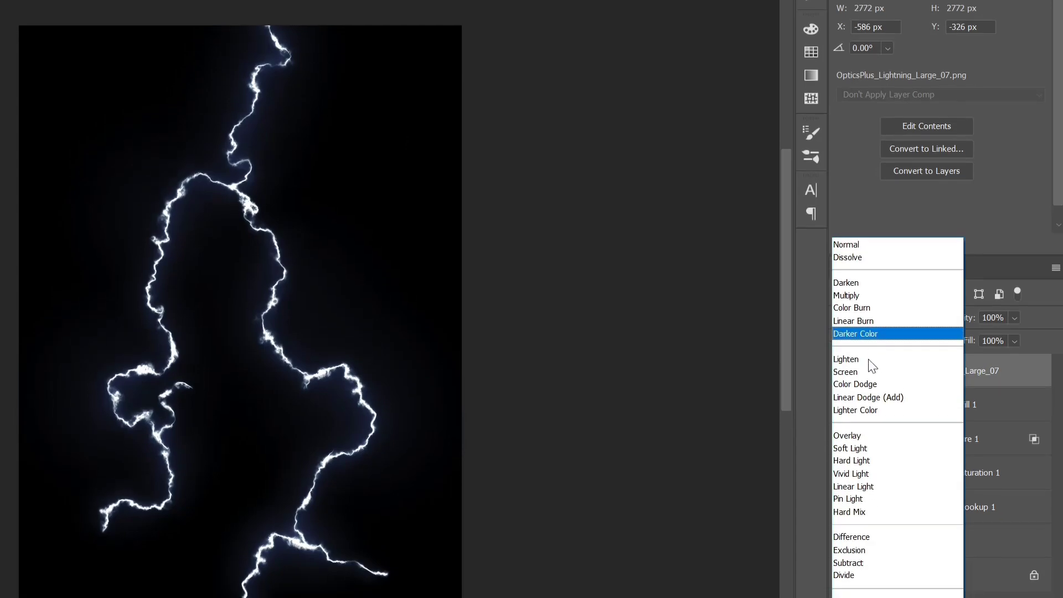
pyautogui.click(869, 310)
pyautogui.keyDown('ctrl'); pyautogui.click(871, 487); pyautogui.keyUp('ctrl')
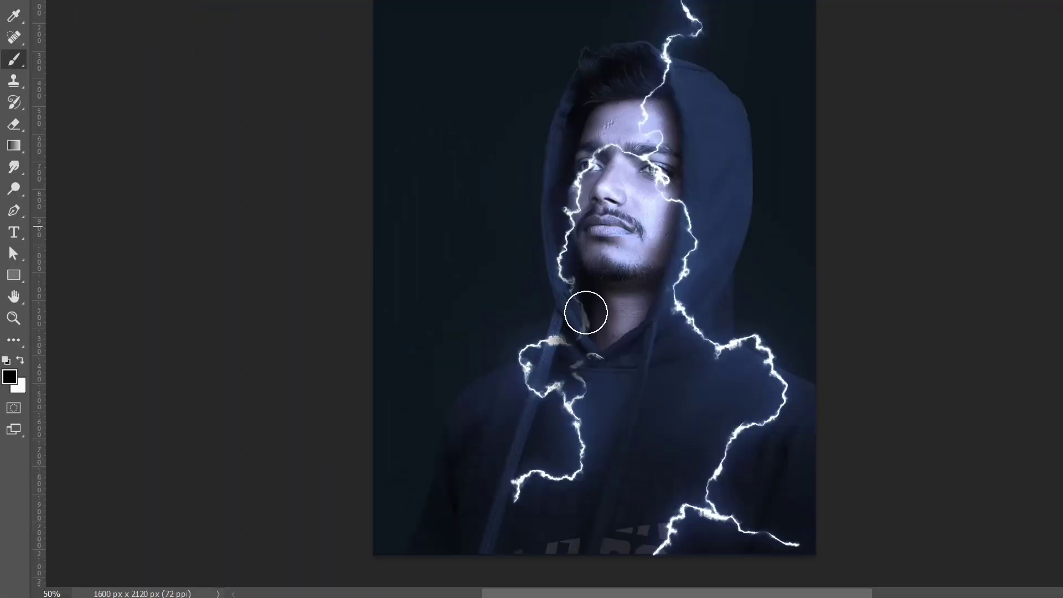
pyautogui.moveTo(586, 312); pyautogui.dragTo(640, 179)
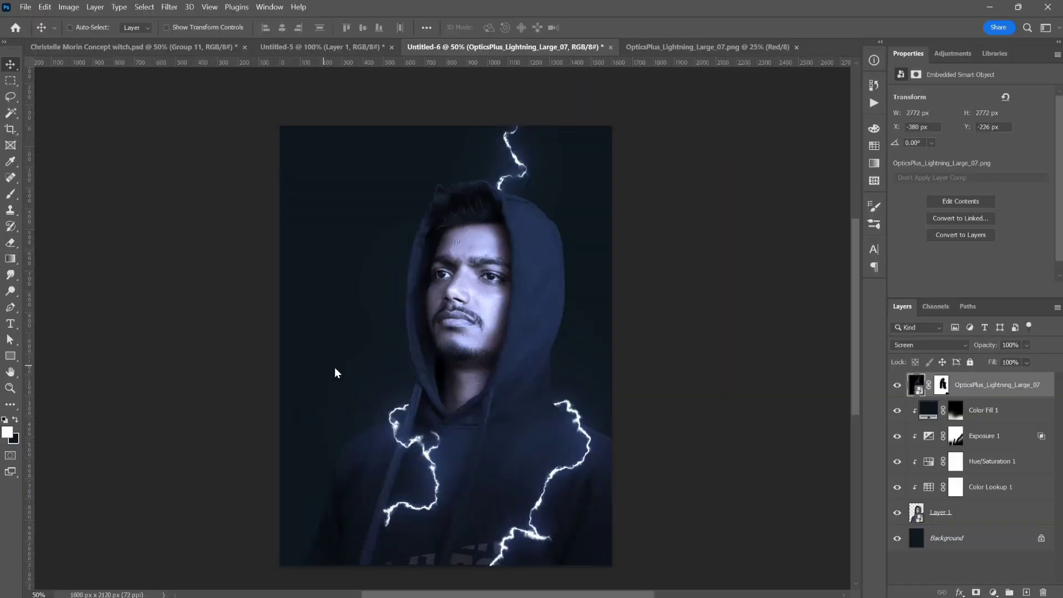
# Step: Add a second lightning bolt scaled to 32%, Screen-blended, and warped over the hoodie
pyautogui.hotkey('ctrl', 't')
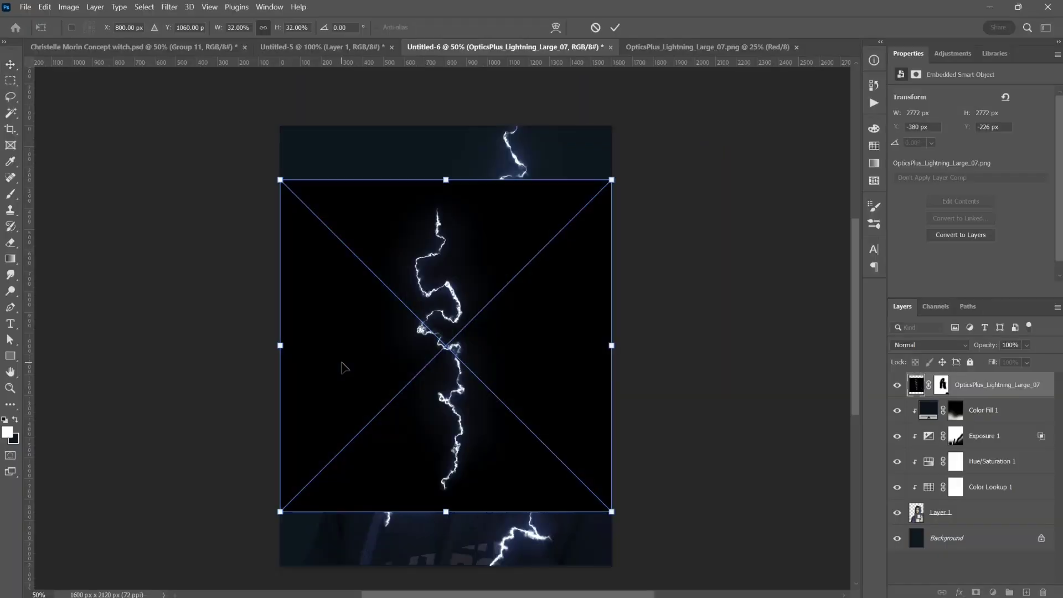
pyautogui.press('Return')
pyautogui.click(930, 344)
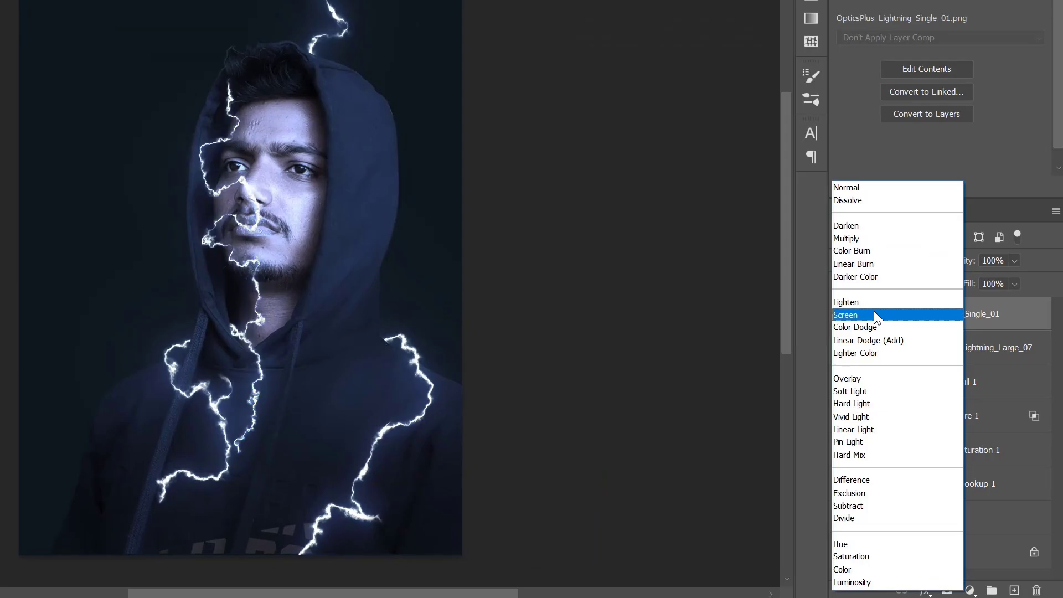
pyautogui.click(936, 541)
pyautogui.rightClick(500, 173)
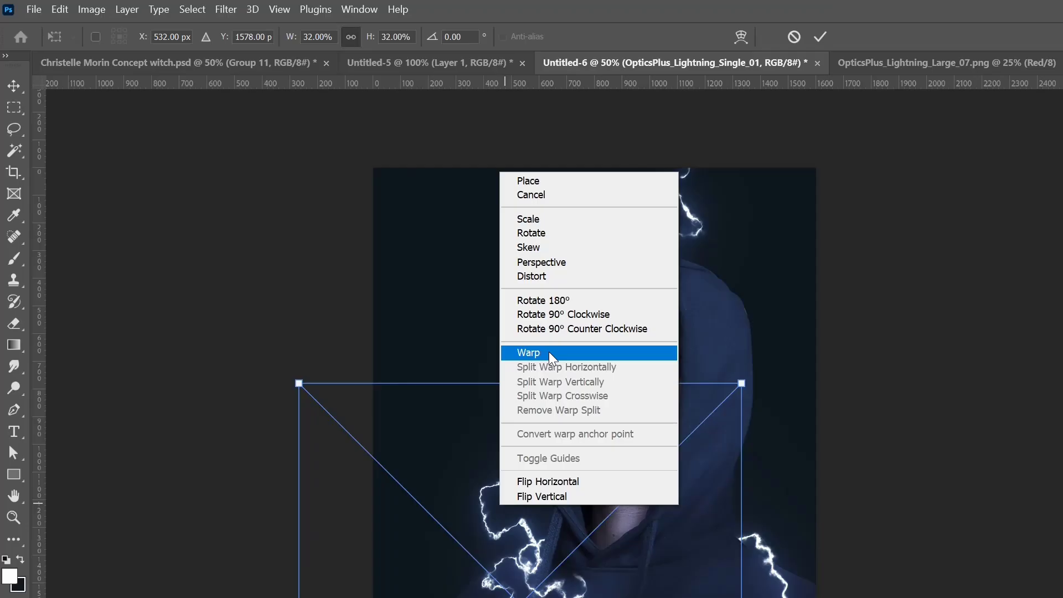
pyautogui.click(549, 351)
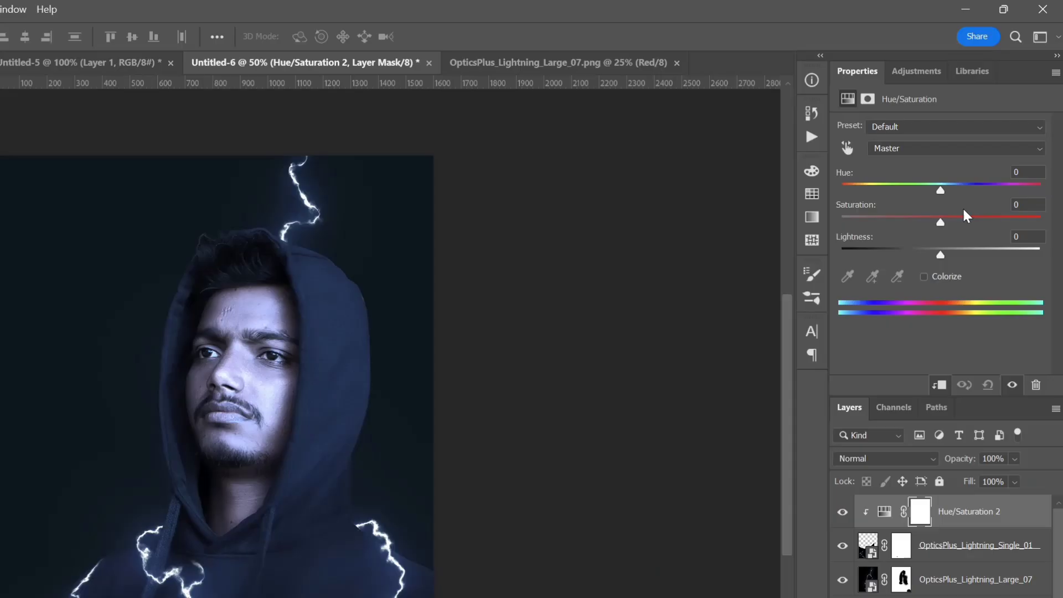
# Step: Shift the lightning hue to -59 and clip a copy to the large bolt
pyautogui.moveTo(940, 186); pyautogui.dragTo(890, 187)
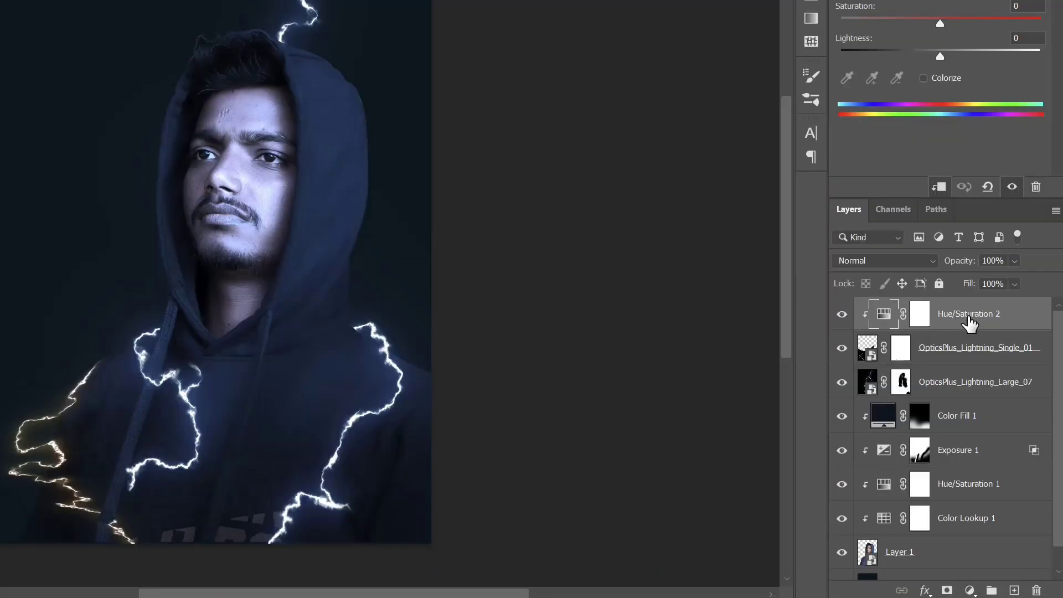
pyautogui.moveTo(963, 313); pyautogui.dragTo(946, 376)
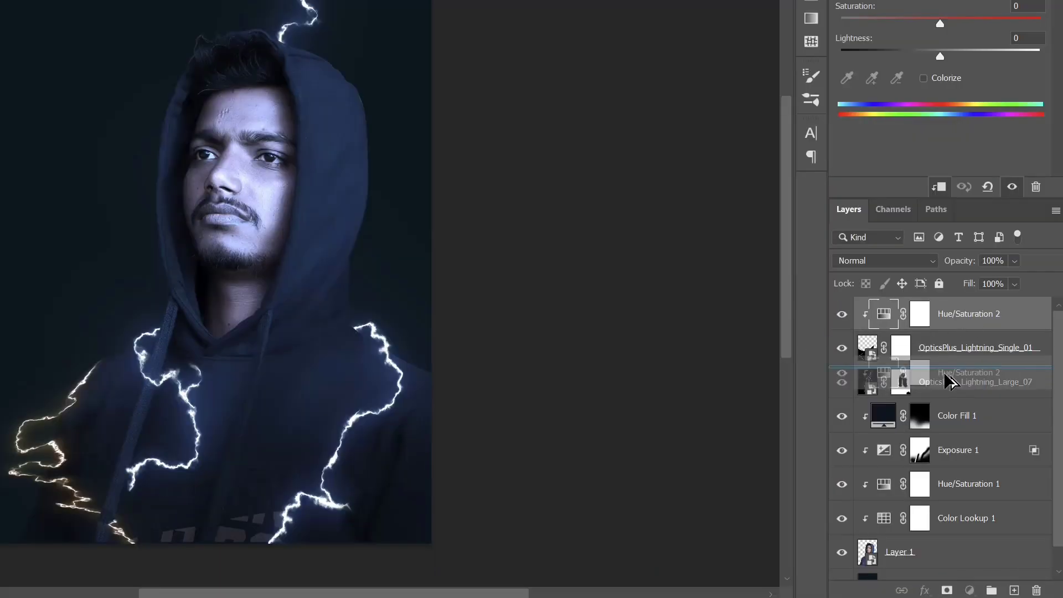
pyautogui.hotkey('ctrl', 'alt', 'g')
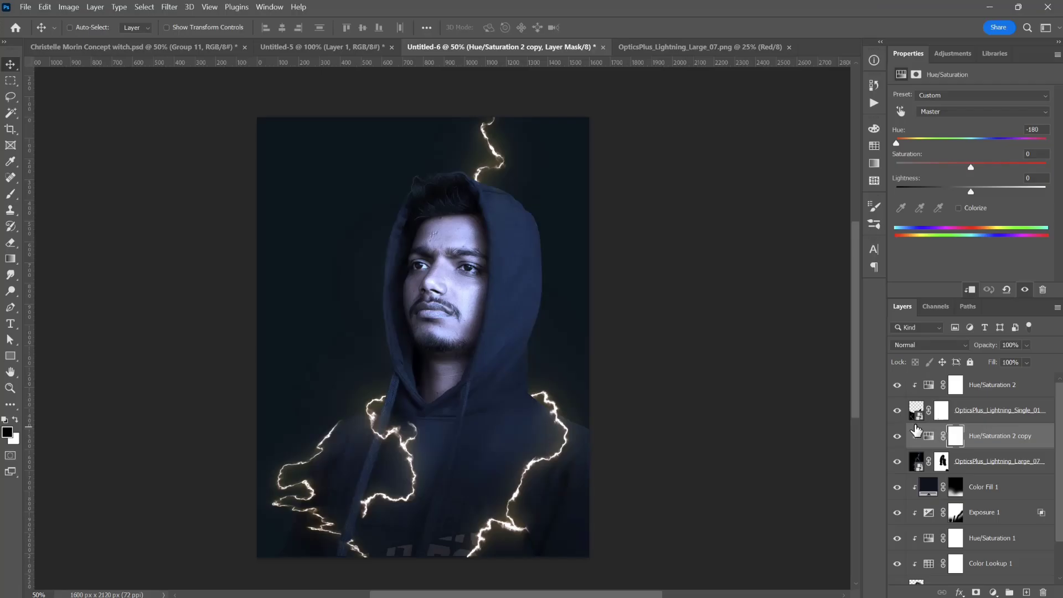
pyautogui.scroll(-1, 487, 398)
# Step: Lasso-select the outline of the man's eye
pyautogui.press('l')
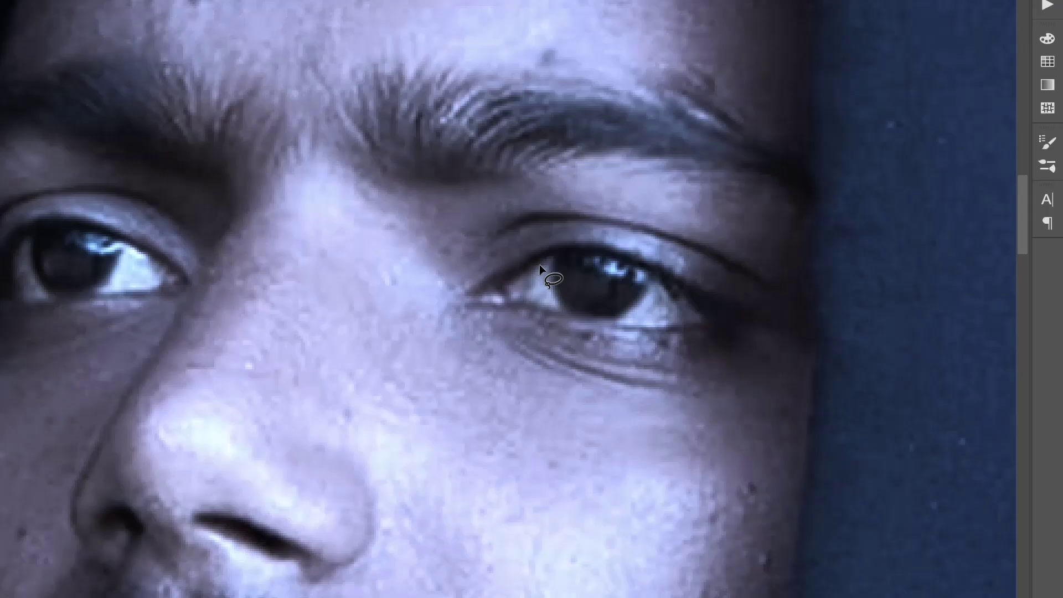
pyautogui.moveTo(538, 267); pyautogui.dragTo(641, 270)
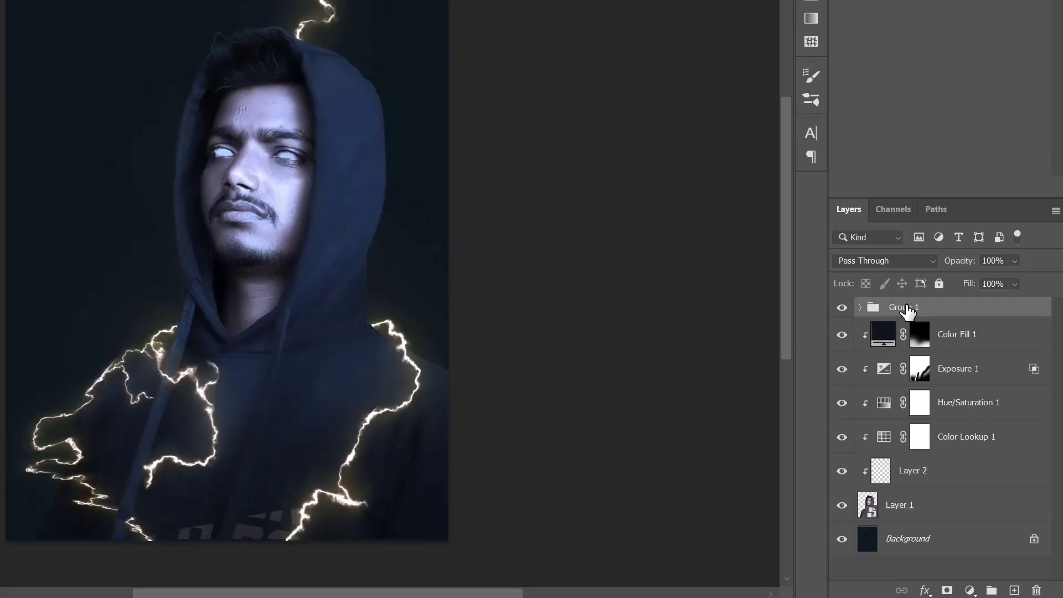
# Step: Add an orange (e18420) Solid Color fill layer clipped to the subject
pyautogui.click(970, 590)
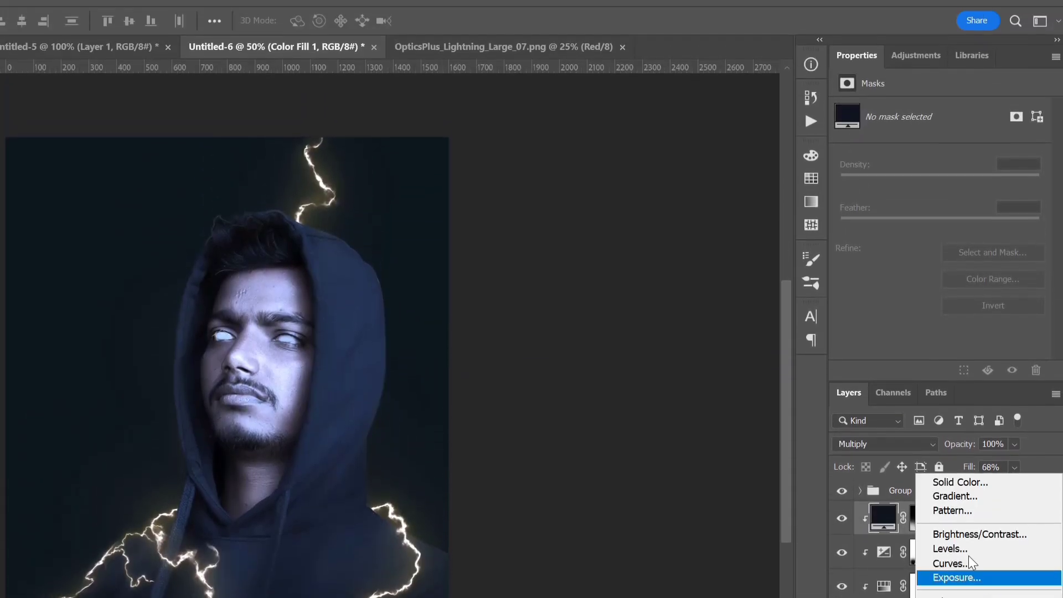
pyautogui.click(977, 502)
pyautogui.click(736, 169)
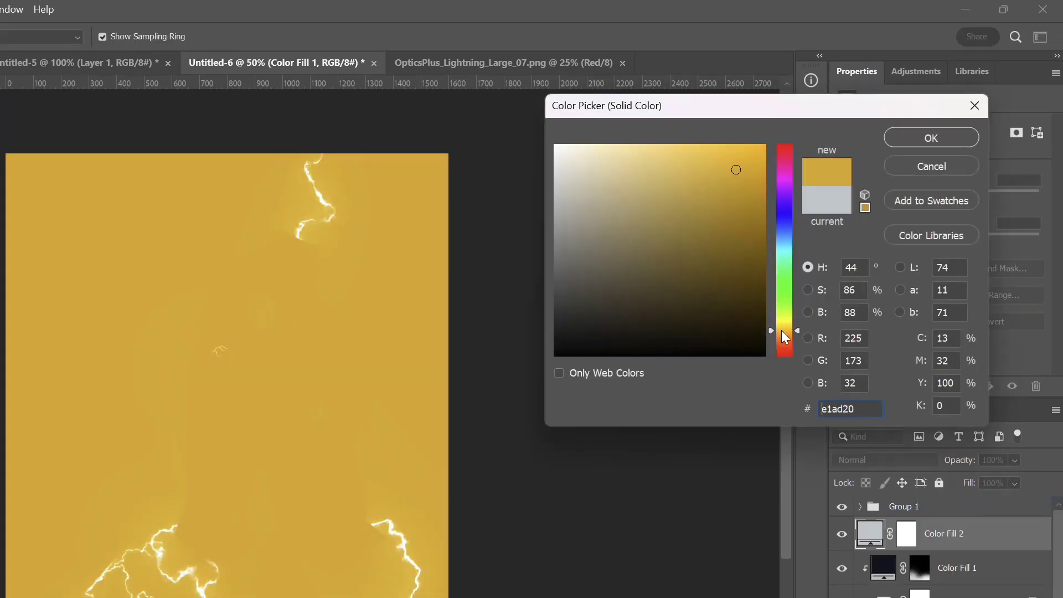
pyautogui.moveTo(778, 339); pyautogui.dragTo(783, 337)
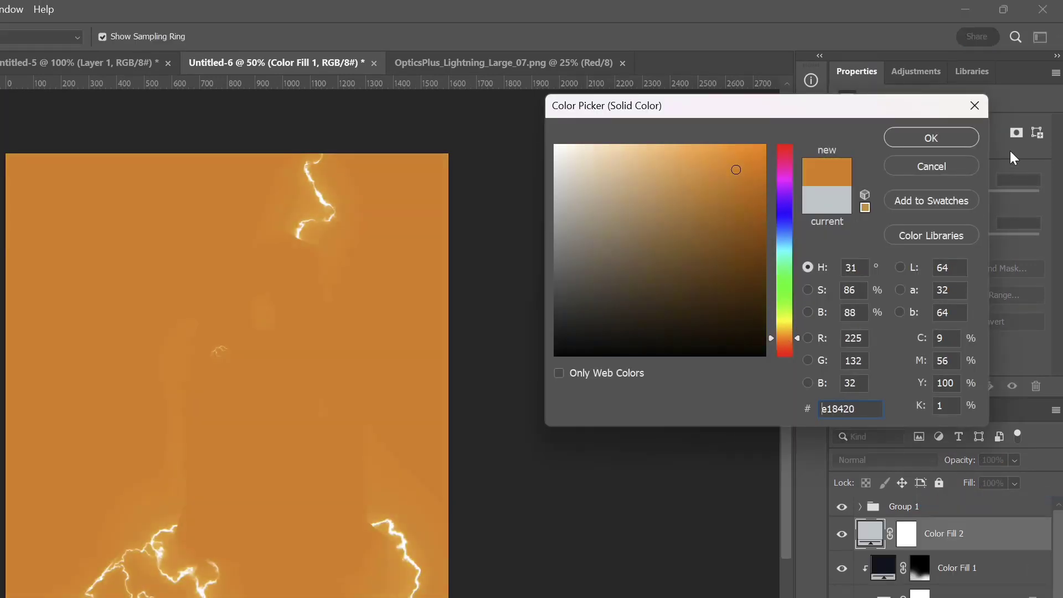
pyautogui.click(959, 139)
pyautogui.keyDown('alt'); pyautogui.click(925, 553); pyautogui.keyUp('alt')
# Step: Split the orange fill's Underlying Layer Blend If and set it to Color Dodge
pyautogui.click(902, 460)
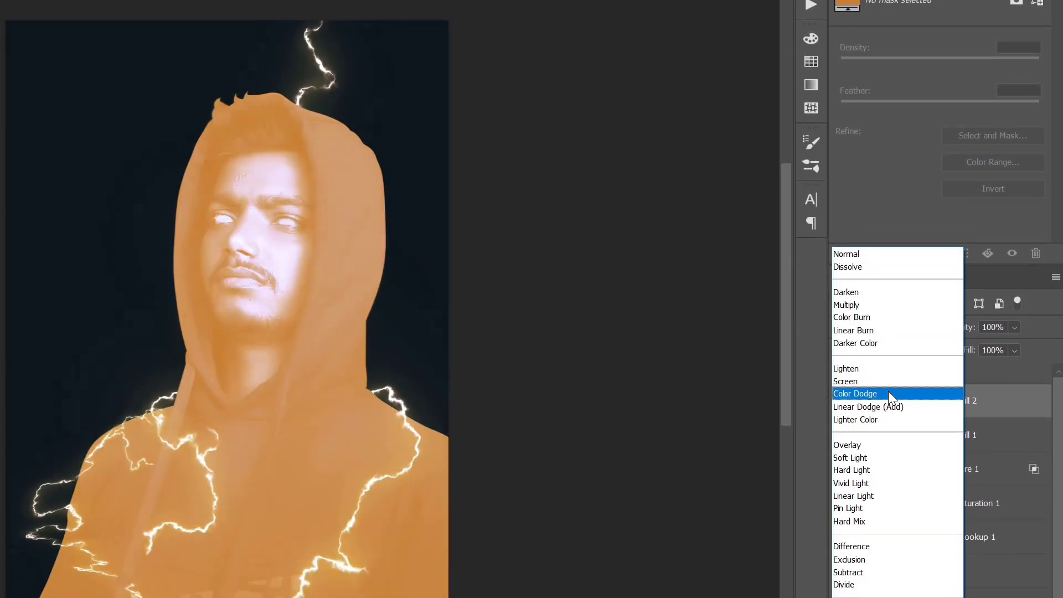
pyautogui.click(863, 381)
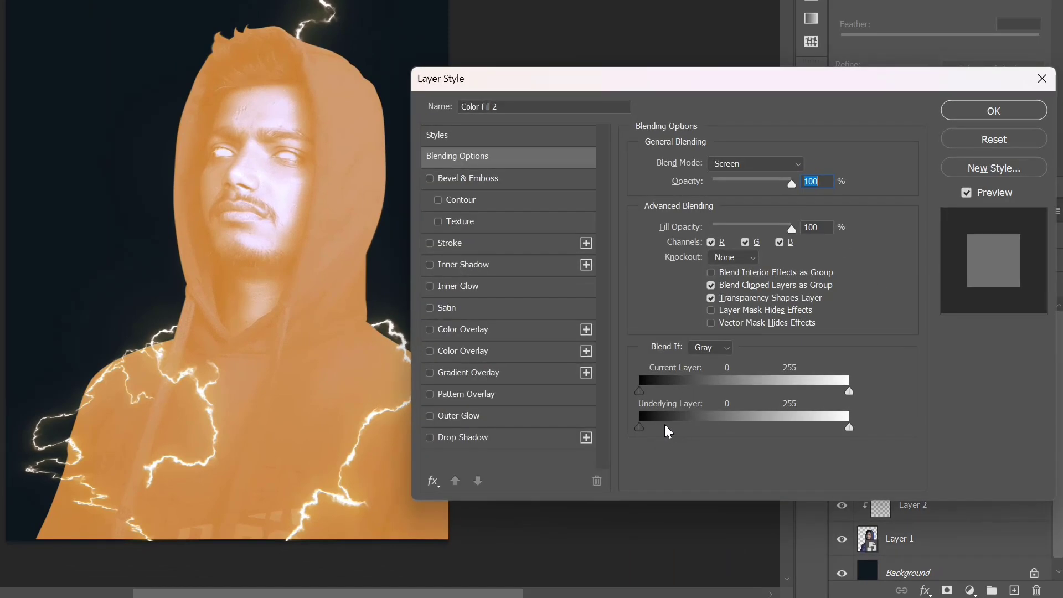
pyautogui.moveTo(640, 428)
pyautogui.mouseDown()
pyautogui.moveTo(700, 429)
pyautogui.moveTo(654, 431)
pyautogui.mouseUp()
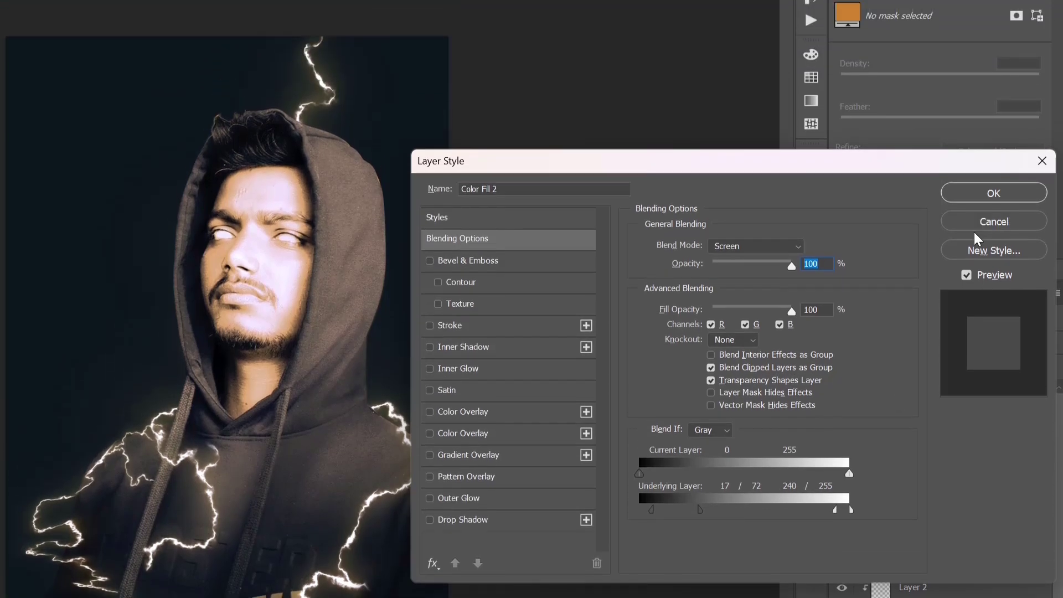
pyautogui.click(994, 111)
pyautogui.click(892, 325)
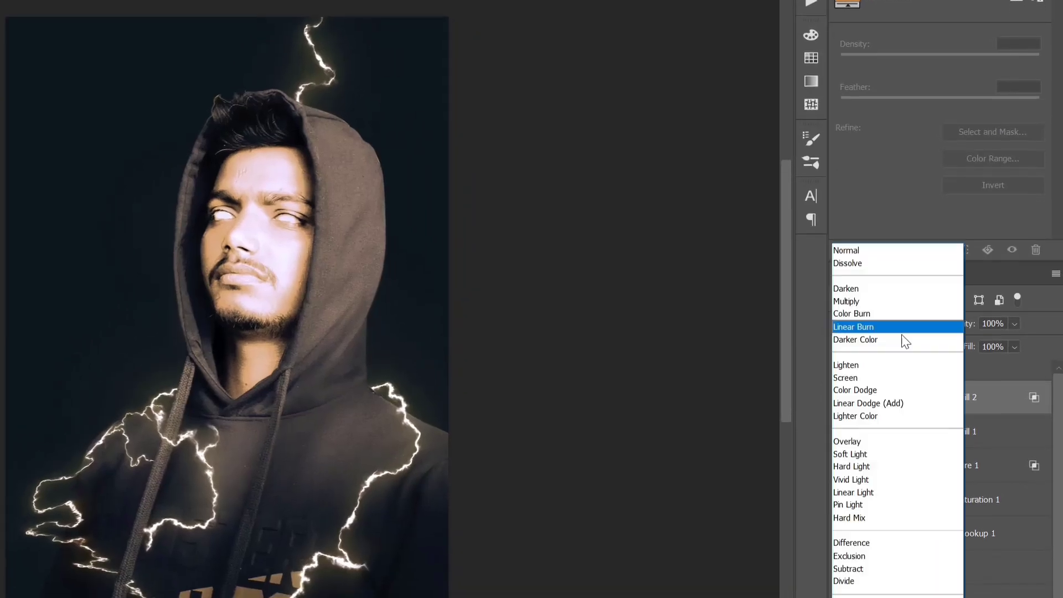
pyautogui.click(882, 327)
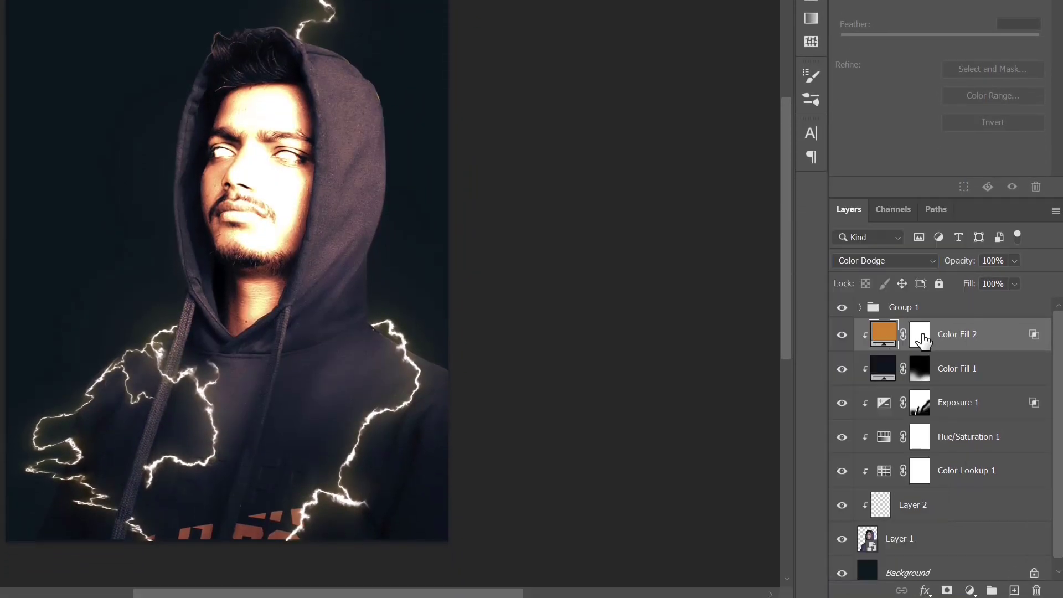
# Step: Invert Color Fill 2's mask, then duplicate it as Color Fill 2 copy with a hidden mask
pyautogui.click(921, 335)
pyautogui.hotkey('ctrl', 'i')
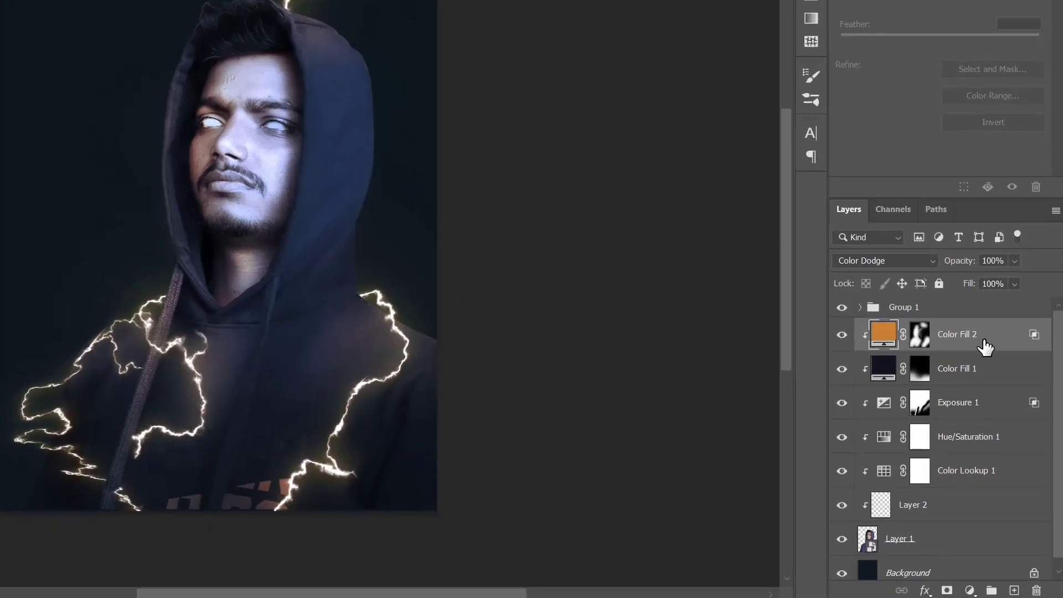
pyautogui.moveTo(992, 350); pyautogui.dragTo(956, 375)
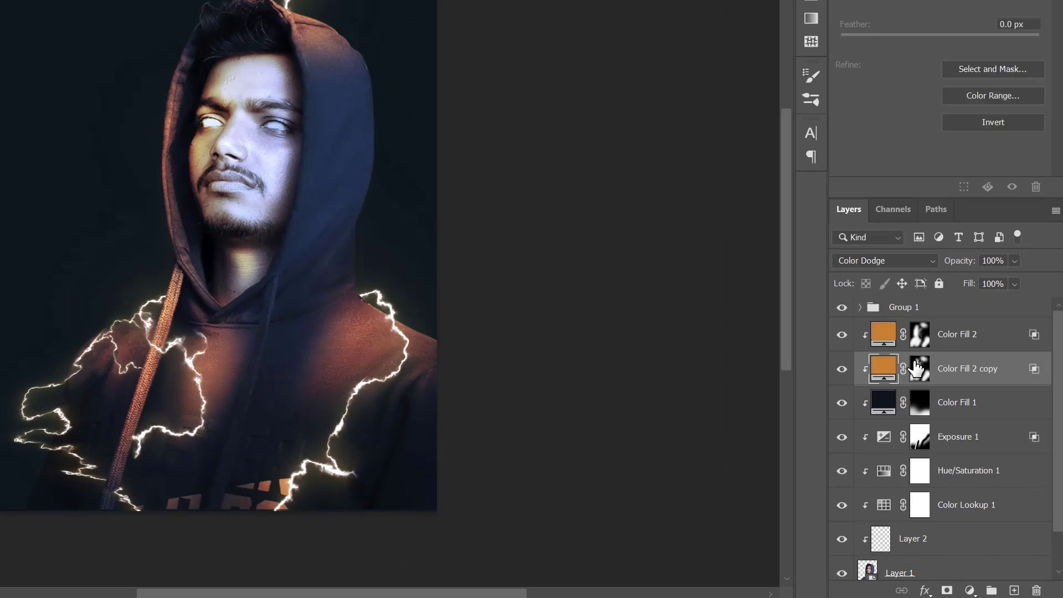
pyautogui.hotkey('ctrl', 'i')
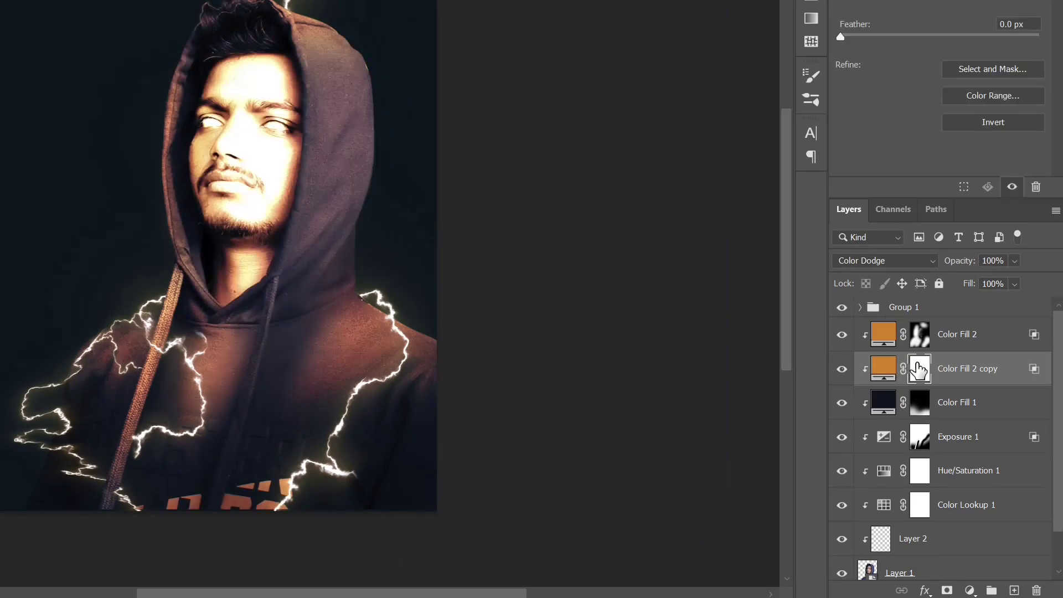
pyautogui.hotkey('ctrl', 'i')
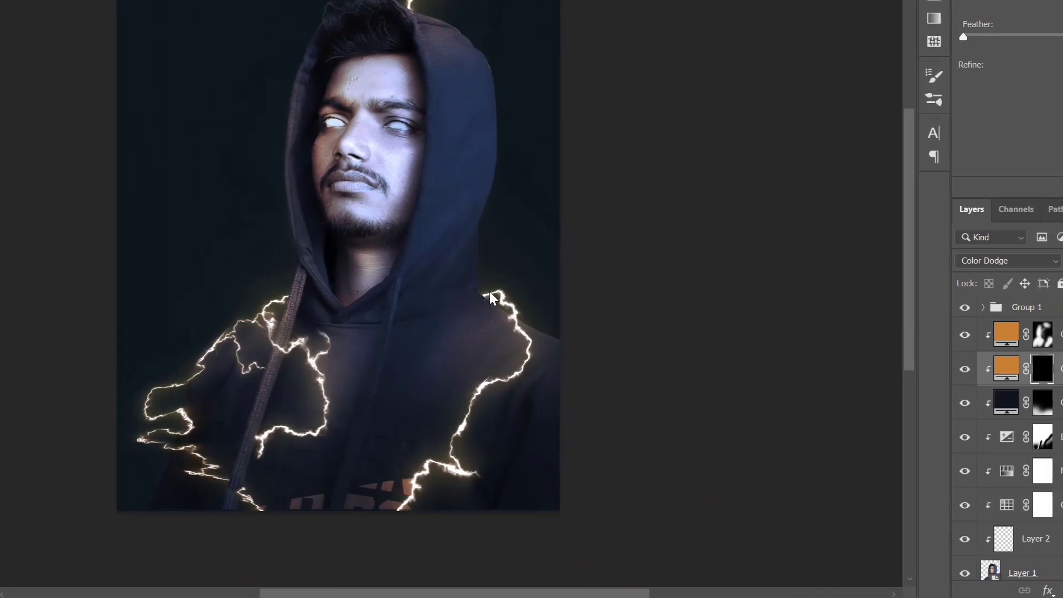
# Step: Add a pale yellow Solid Color fill layer, Color Fill 3
pyautogui.press('b')
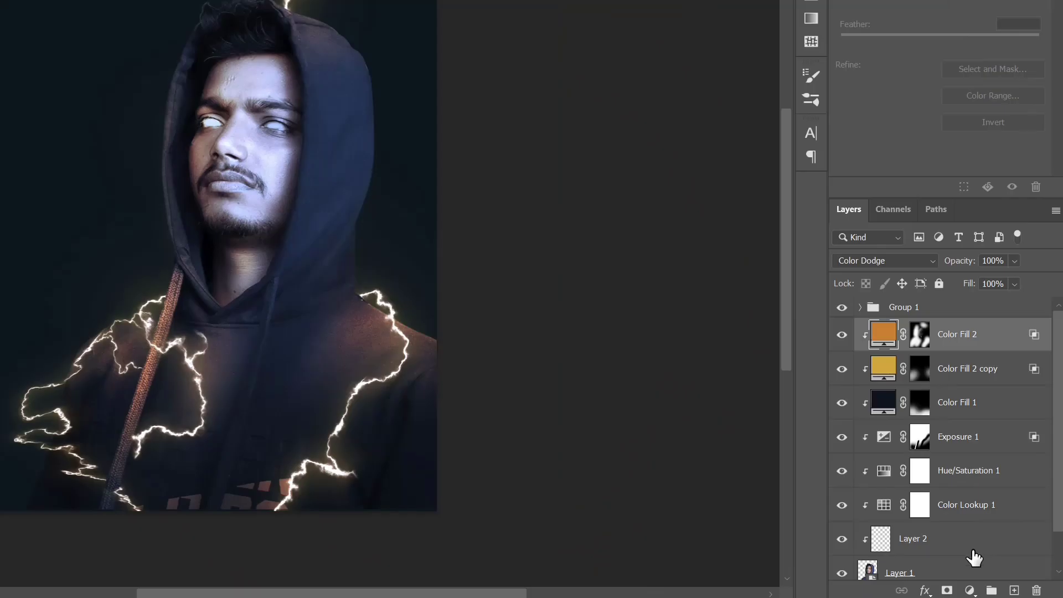
pyautogui.click(973, 582)
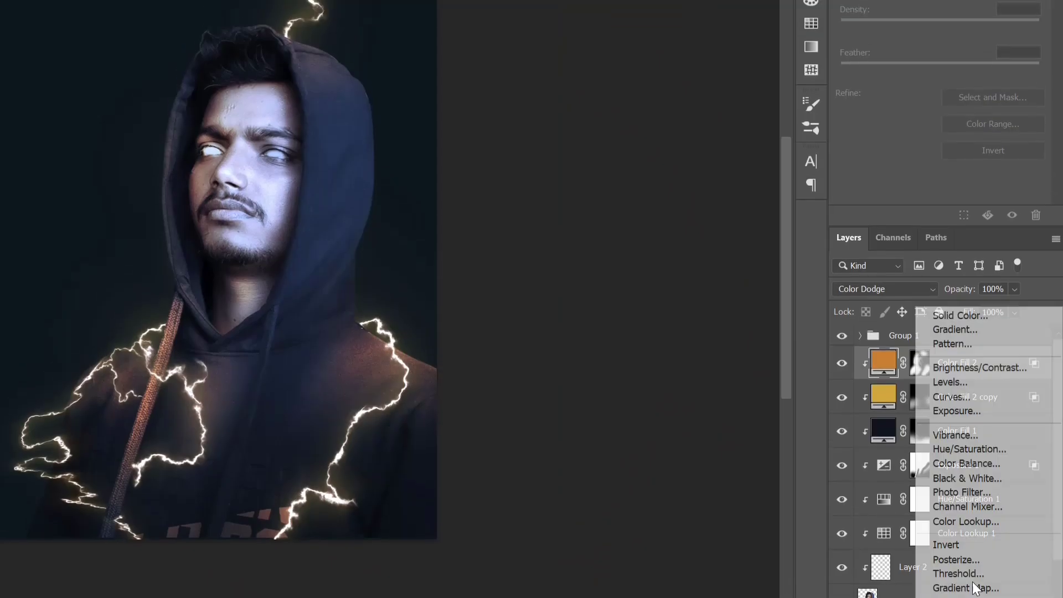
pyautogui.click(968, 489)
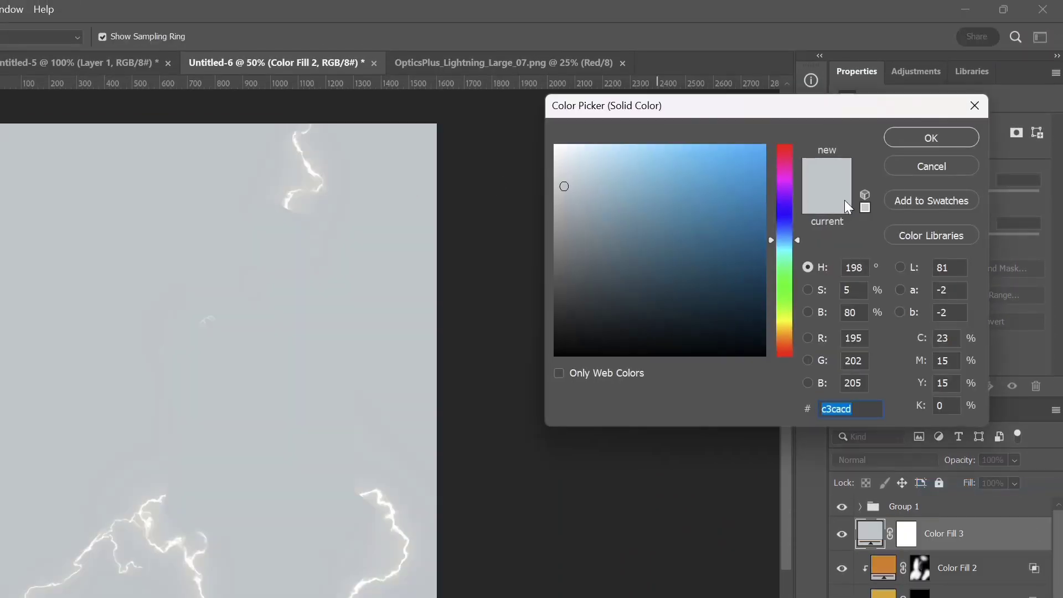
pyautogui.click(604, 143)
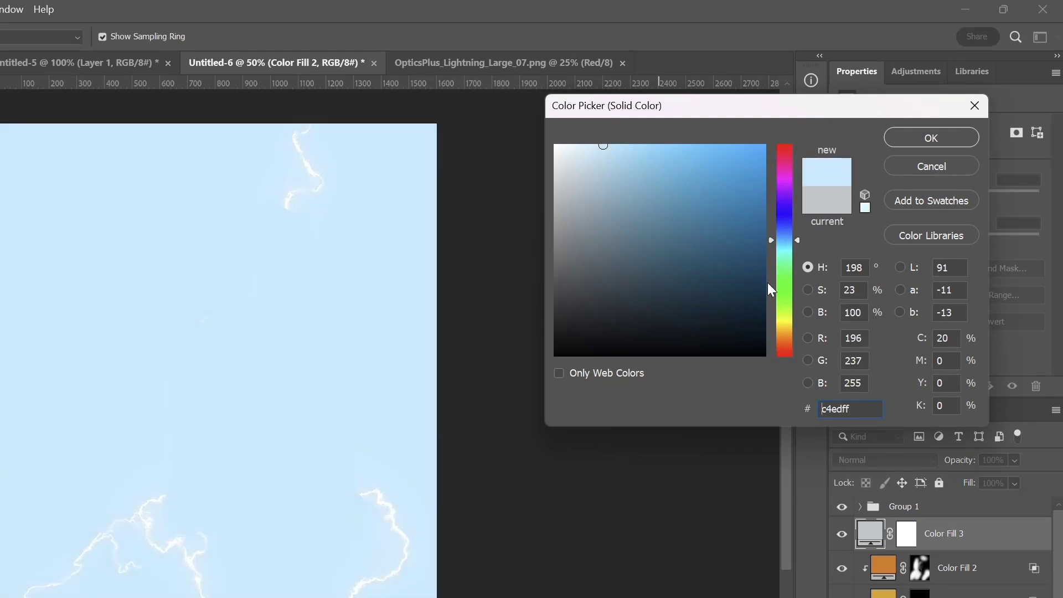
pyautogui.click(786, 331)
pyautogui.click(932, 138)
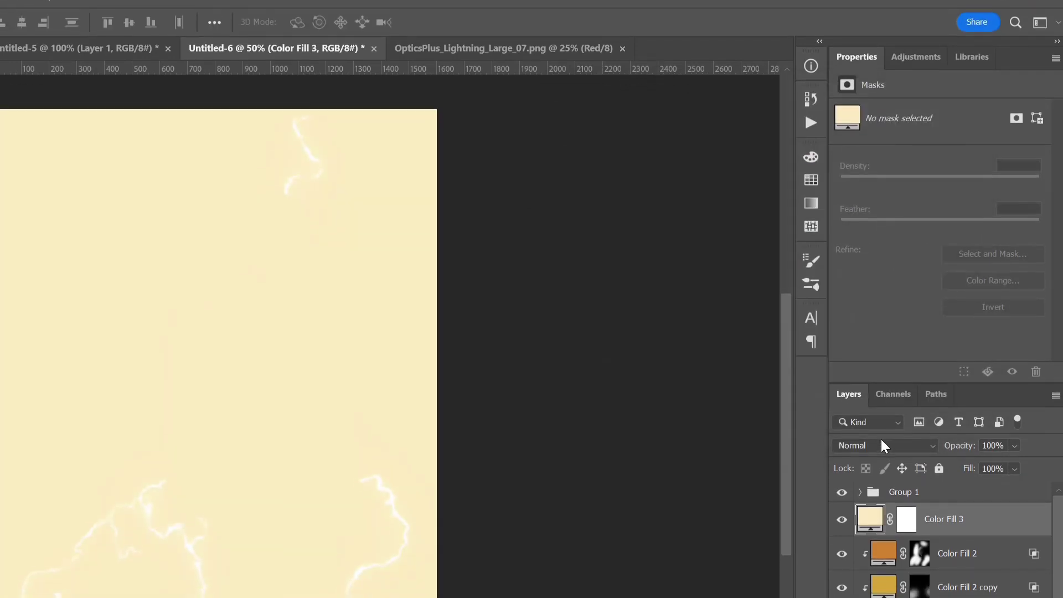
# Step: Set Color Fill 3 to Screen, clip it, limit underlying tones to 42–246, and invert its mask
pyautogui.click(882, 446)
pyautogui.click(861, 378)
pyautogui.hotkey('ctrl', 'alt', 'g')
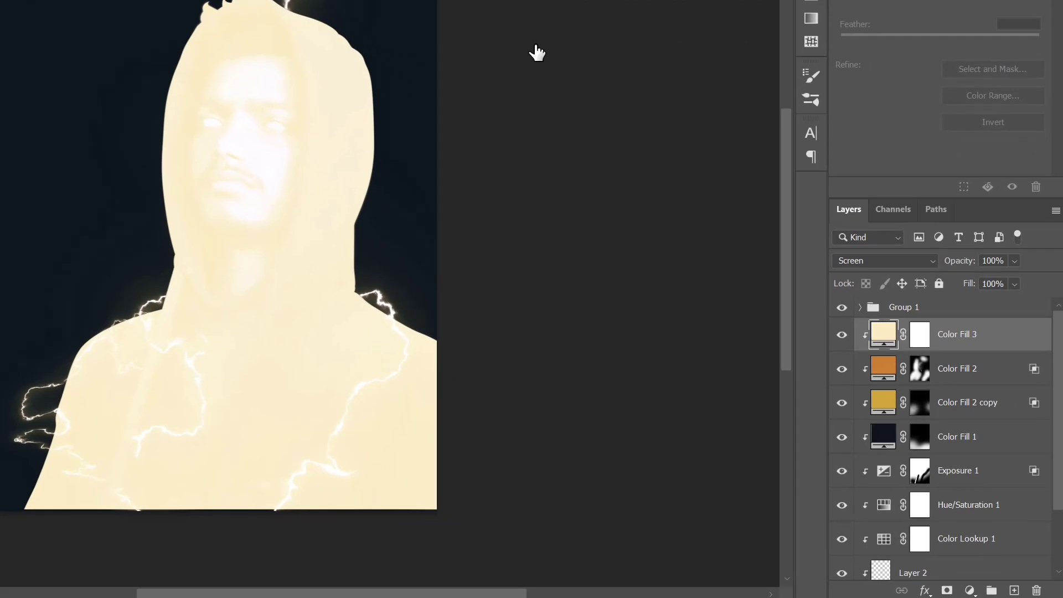
pyautogui.doubleClick(985, 334)
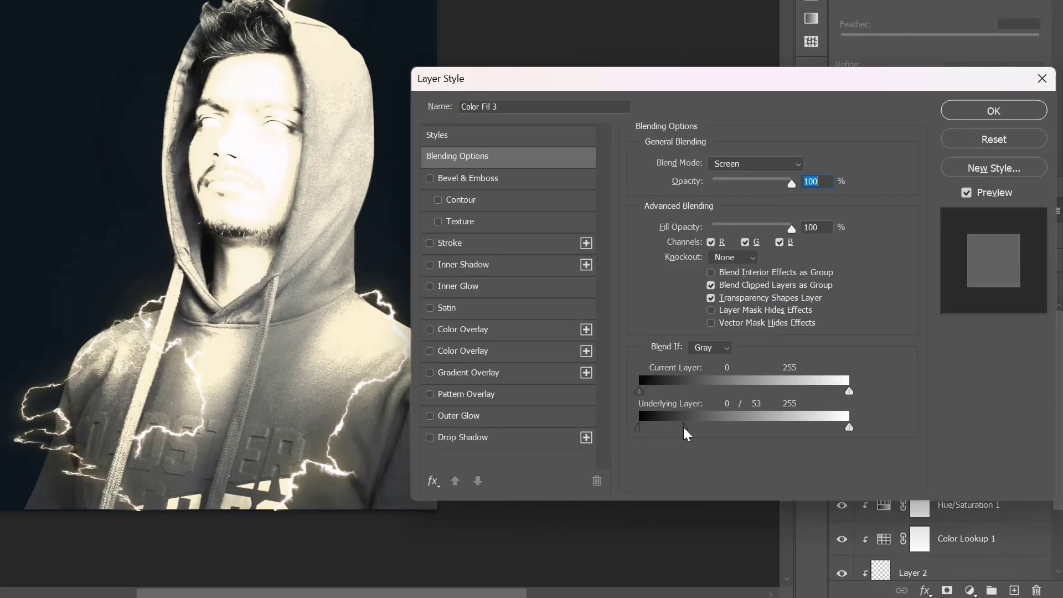
pyautogui.moveTo(680, 427); pyautogui.dragTo(675, 427)
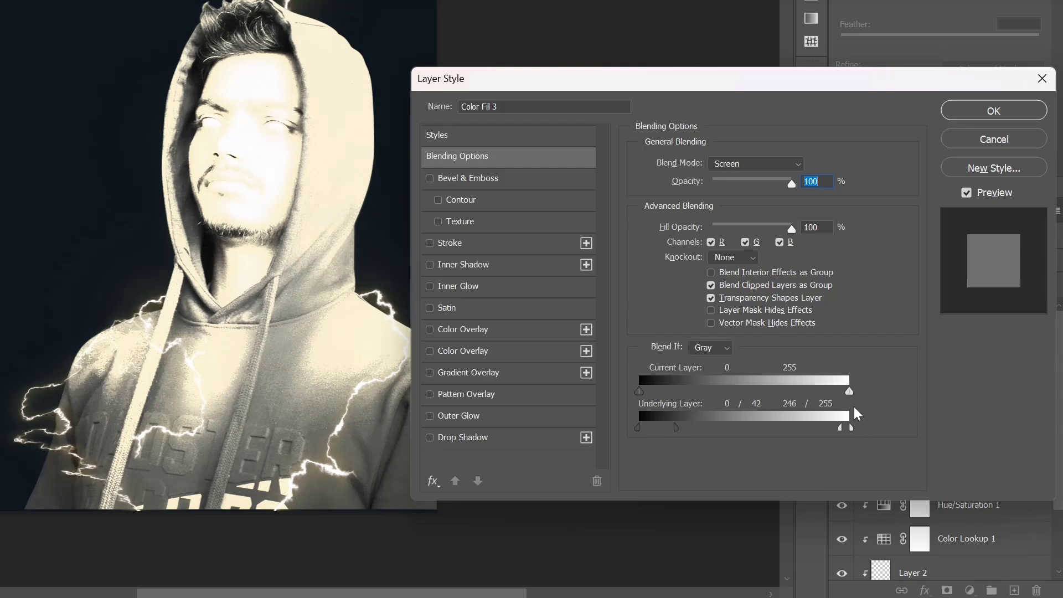
pyautogui.press('Return')
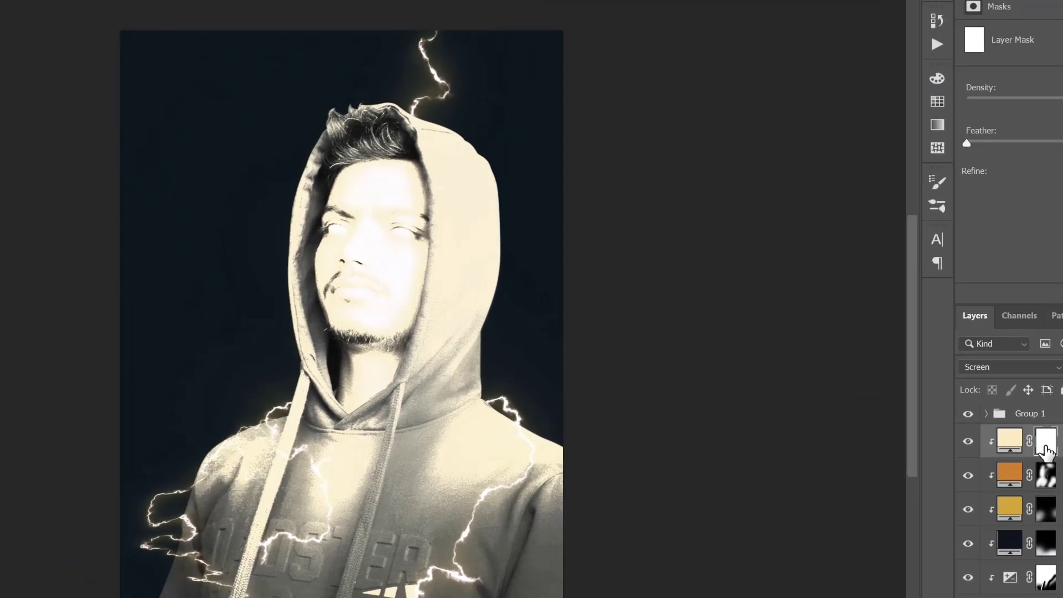
pyautogui.hotkey('ctrl', 'i')
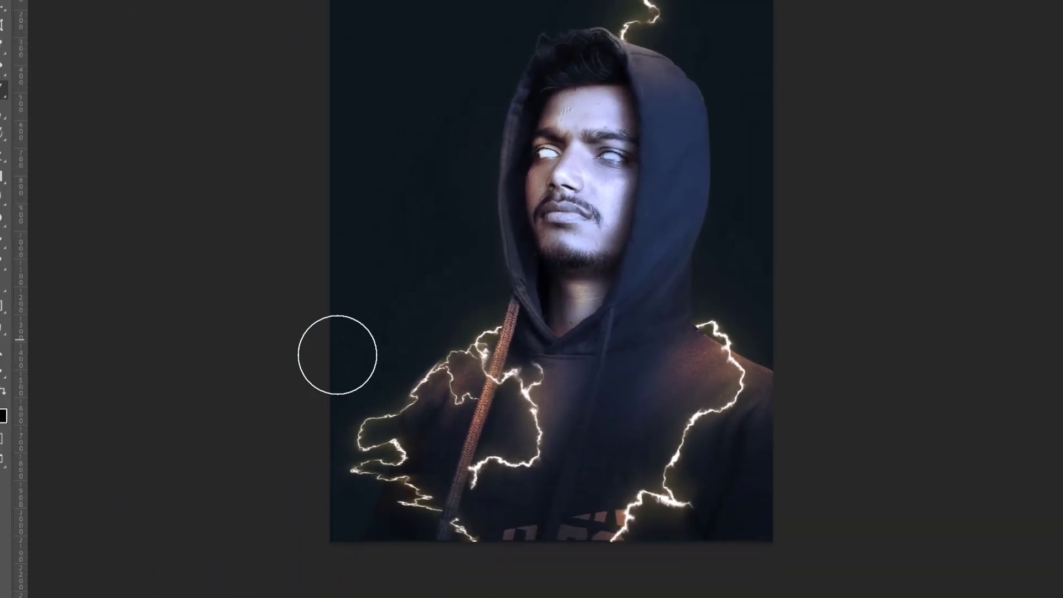
# Step: Paint pale light along the shoulder lightning and add a top Color Fill 2 copy at 16% fill
pyautogui.moveTo(490, 289); pyautogui.dragTo(467, 375)
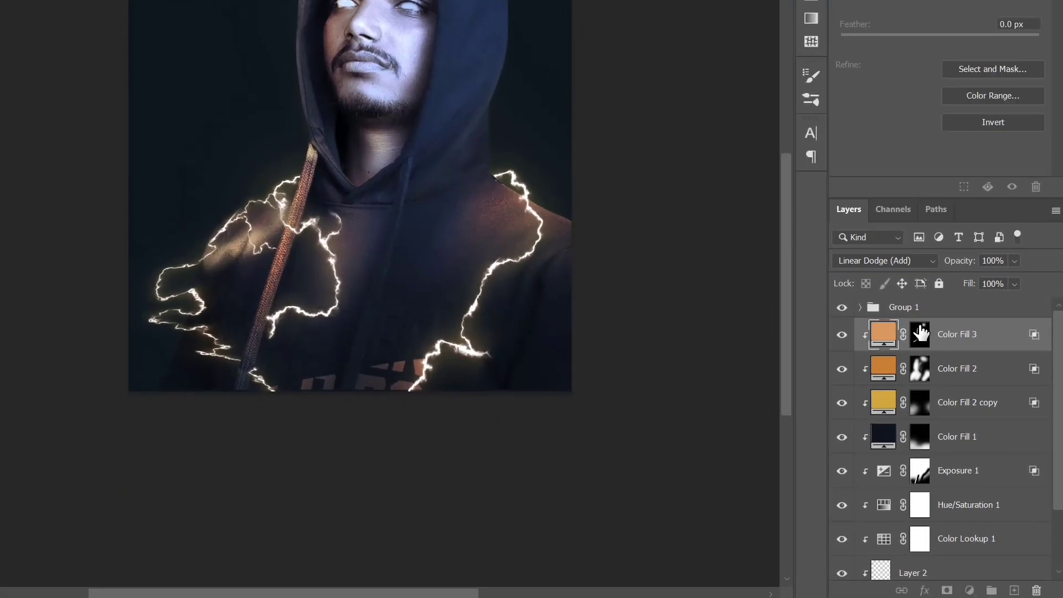
pyautogui.click(920, 333)
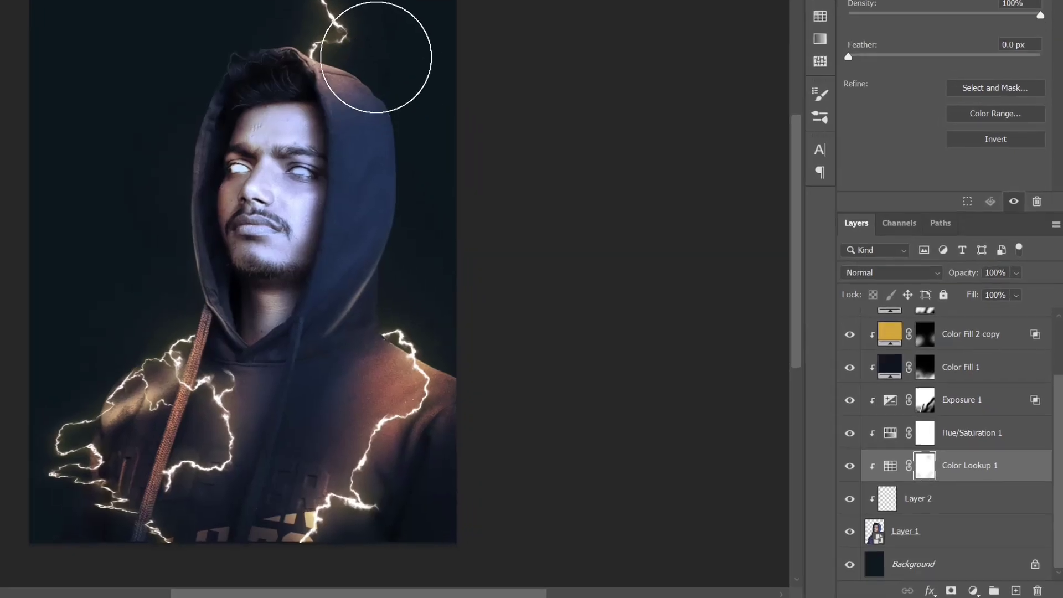
pyautogui.click(959, 320)
pyautogui.scroll(2, 959, 327)
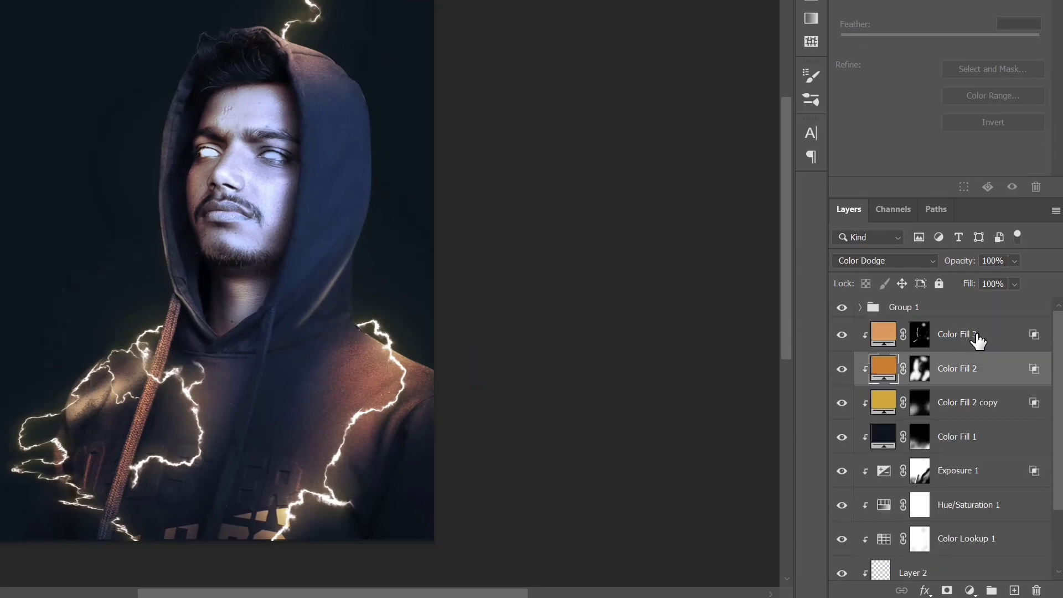
pyautogui.moveTo(963, 371); pyautogui.dragTo(970, 324)
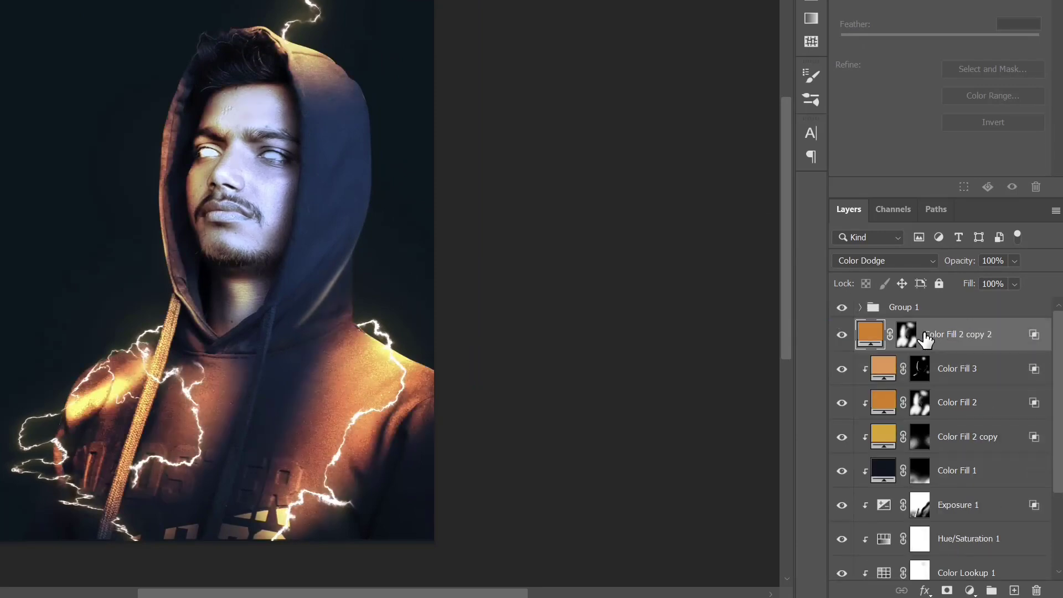
pyautogui.hotkey('ctrl', 'i')
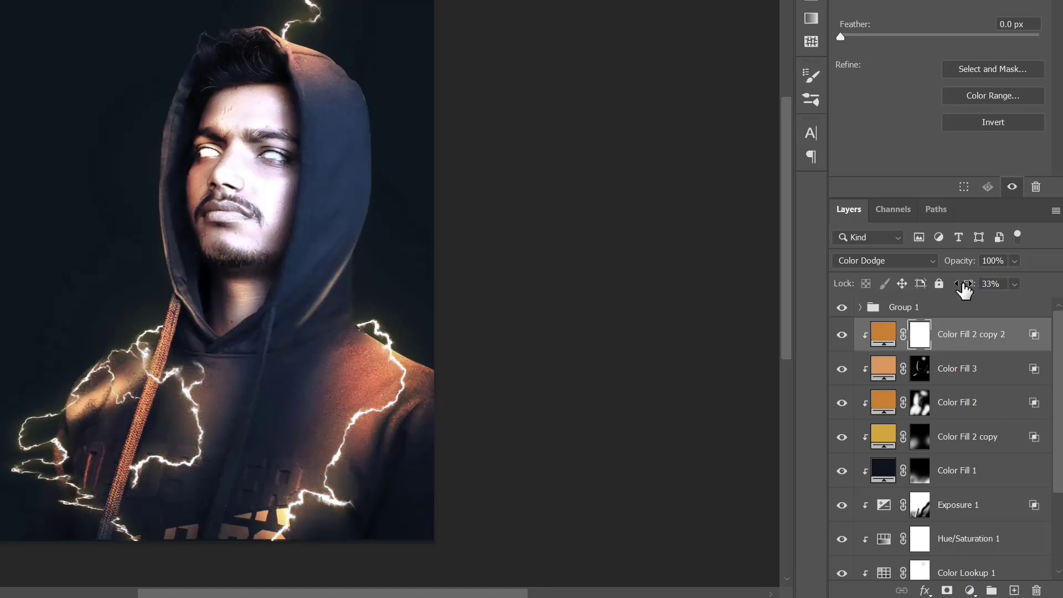
pyautogui.moveTo(960, 290); pyautogui.dragTo(966, 289)
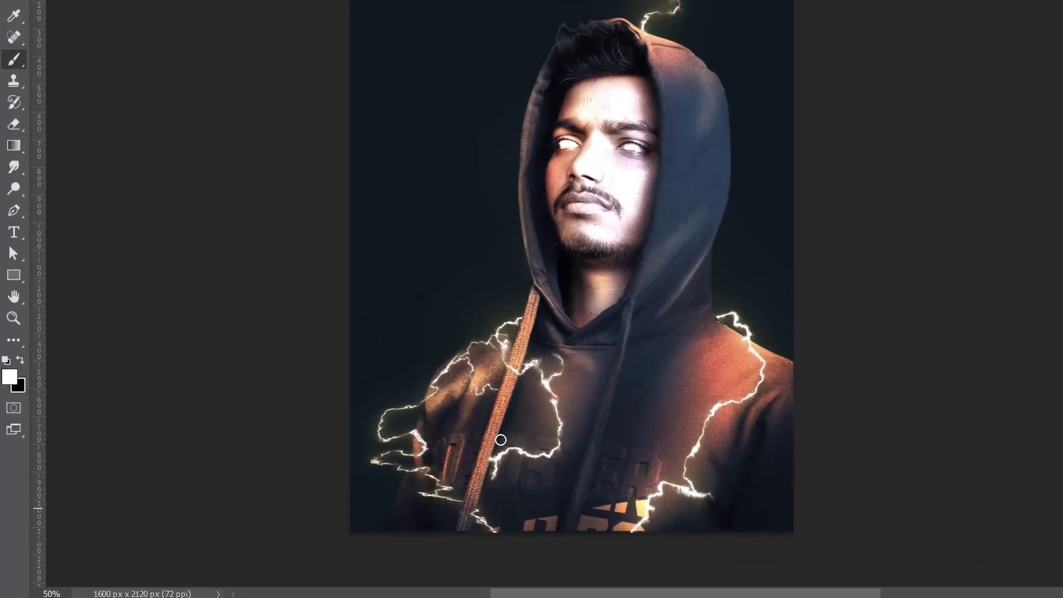
pyautogui.press('x')
pyautogui.press('x')
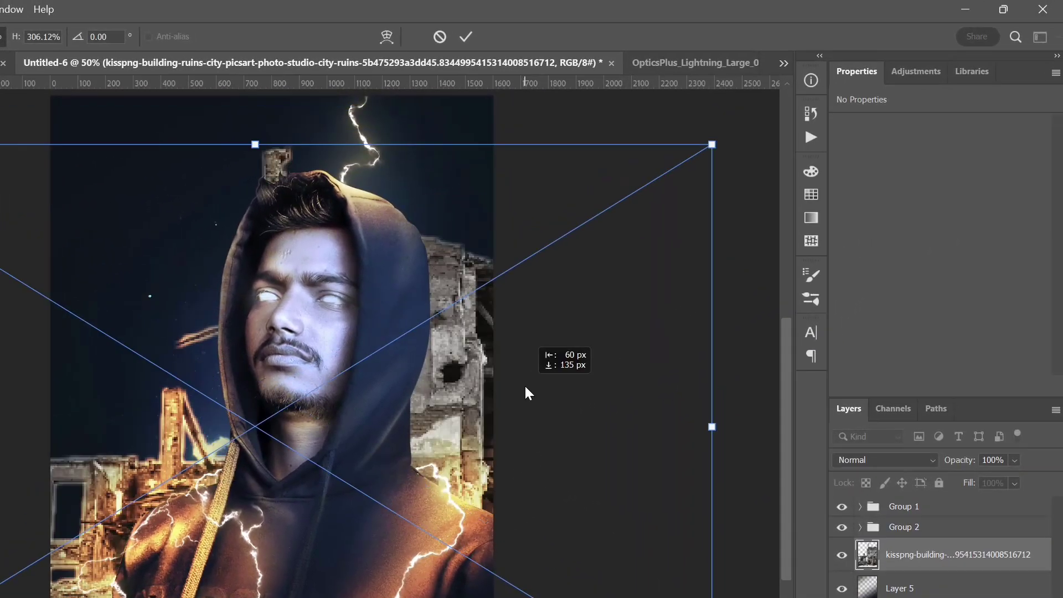
# Step: Scale the placed ruins and building images to span the full canvas width behind the hooded man
pyautogui.moveTo(527, 387)
pyautogui.mouseDown()
pyautogui.moveTo(360, 230)
pyautogui.moveTo(206, 221)
pyautogui.mouseUp()
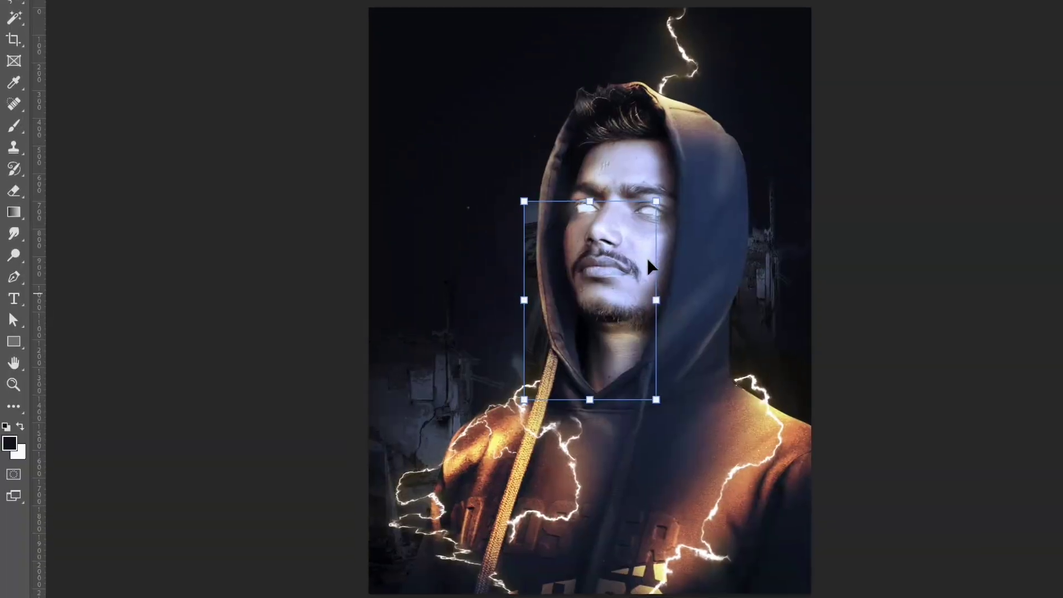
pyautogui.moveTo(523, 300); pyautogui.dragTo(364, 279)
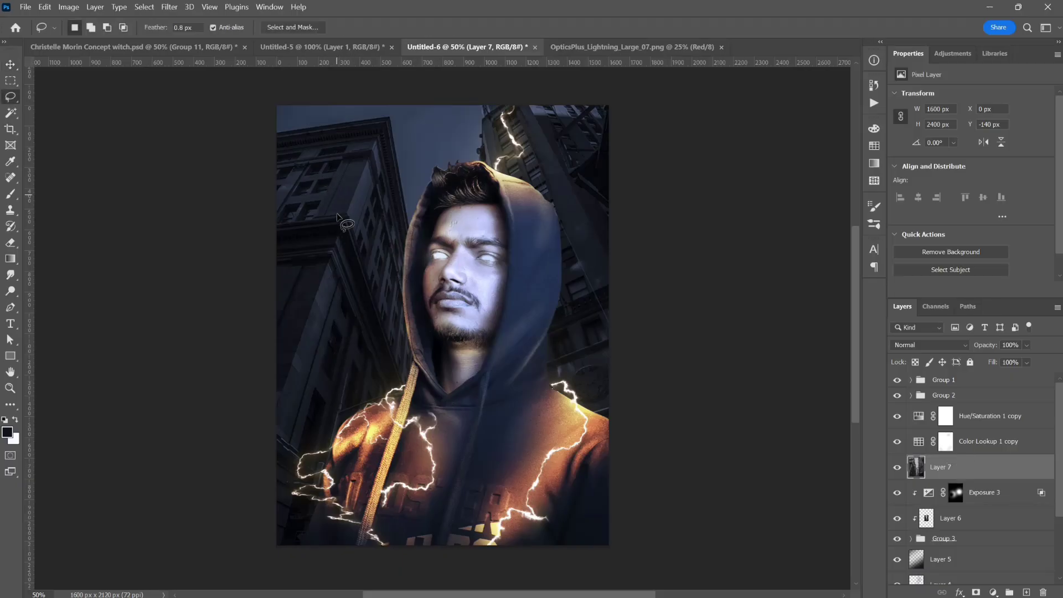
# Step: Move the Color Fill 2 copies out of Group 2 above Hue/Saturation 1 copy and set Blend If
pyautogui.scroll(2, 366, 247)
pyautogui.moveTo(479, 313); pyautogui.dragTo(480, 349)
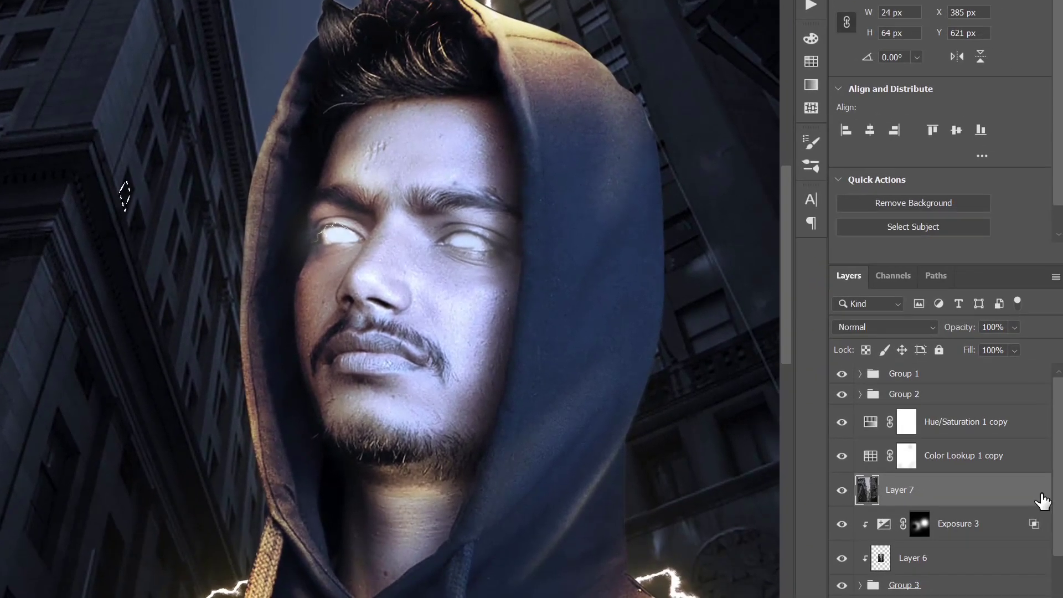
pyautogui.click(953, 422)
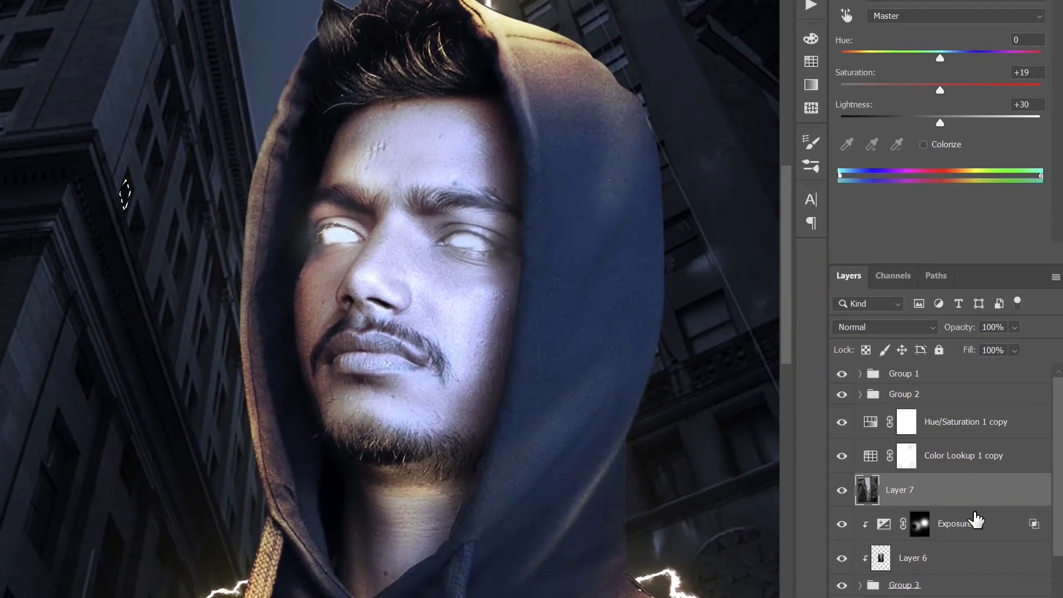
pyautogui.click(861, 395)
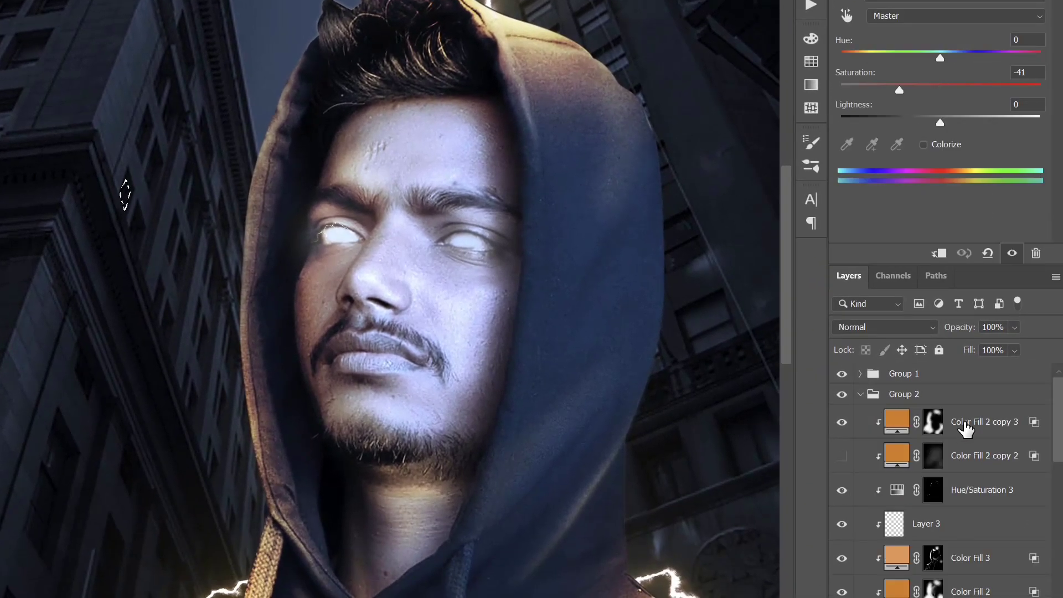
pyautogui.moveTo(979, 390); pyautogui.dragTo(980, 387)
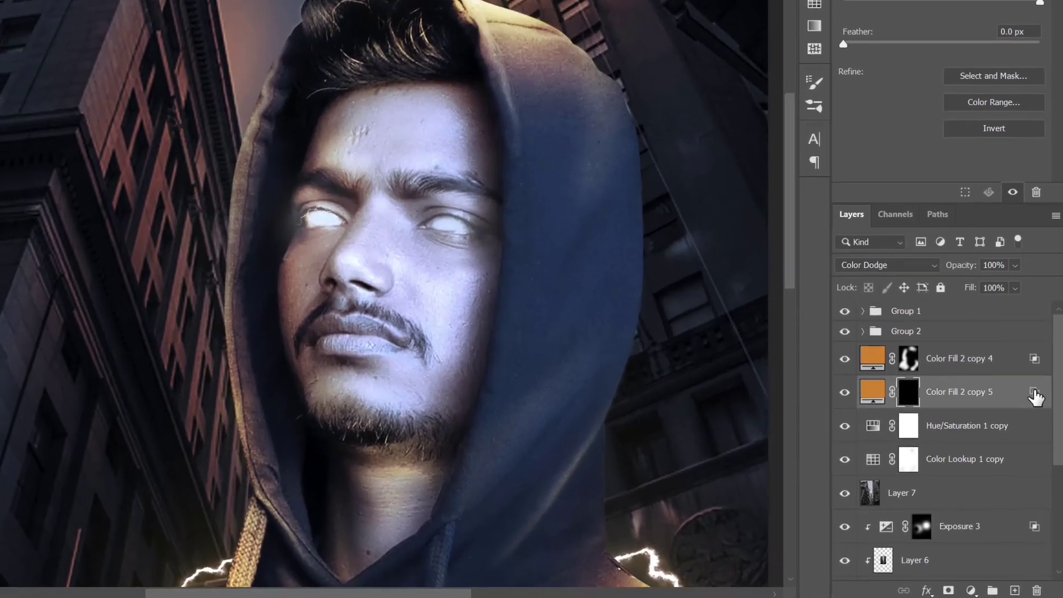
pyautogui.doubleClick(1033, 392)
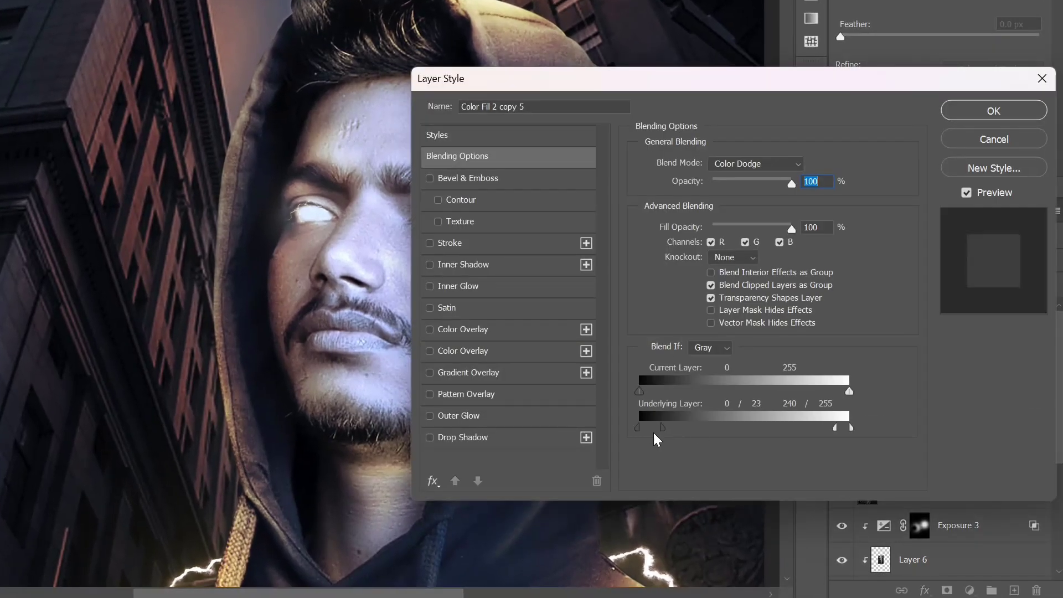
pyautogui.press('Return')
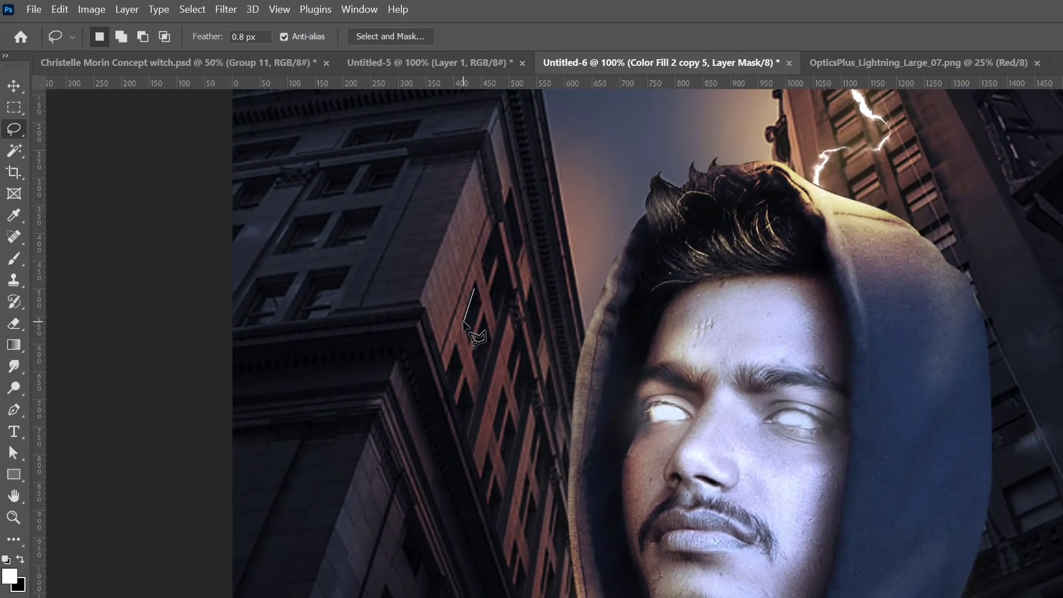
# Step: Lasso several windows on the left building and fill them with orange light
pyautogui.moveTo(463, 322)
pyautogui.mouseDown()
pyautogui.moveTo(476, 292)
pyautogui.moveTo(456, 295)
pyautogui.moveTo(510, 303)
pyautogui.mouseUp()
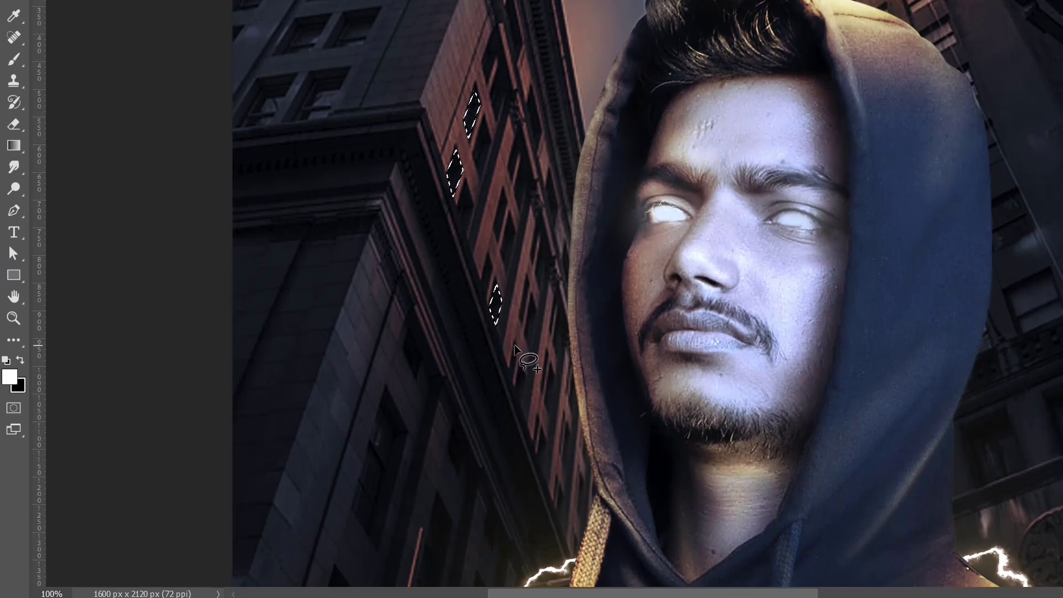
pyautogui.moveTo(516, 350); pyautogui.dragTo(512, 378)
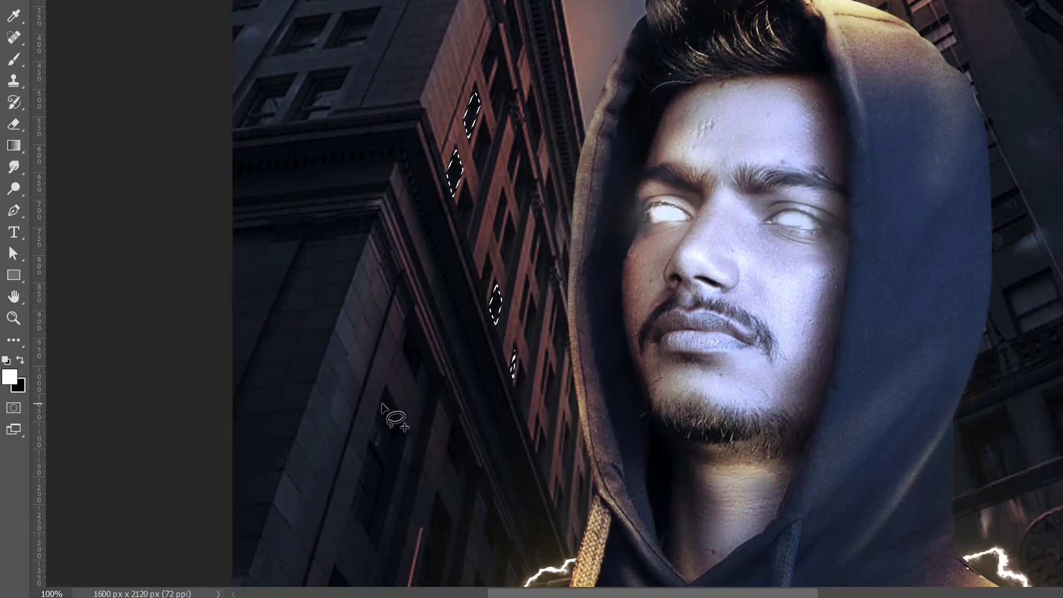
pyautogui.keyDown('shift'); pyautogui.click(382, 404); pyautogui.keyUp('shift')
pyautogui.click(382, 404)
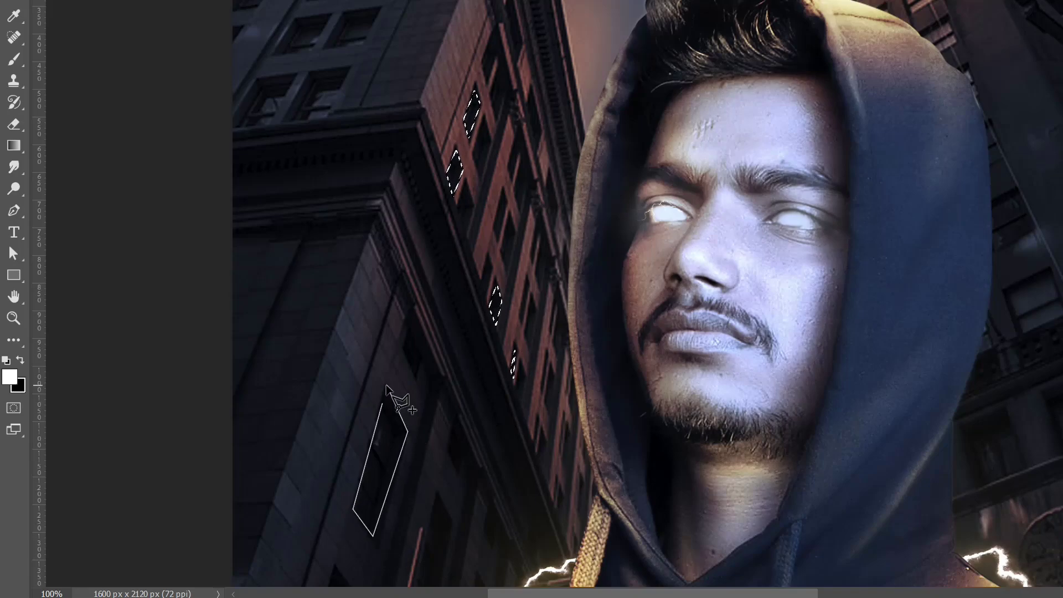
pyautogui.hotkey('alt', 'BackSpace')
pyautogui.hotkey('ctrl', 'd')
pyautogui.press('b')
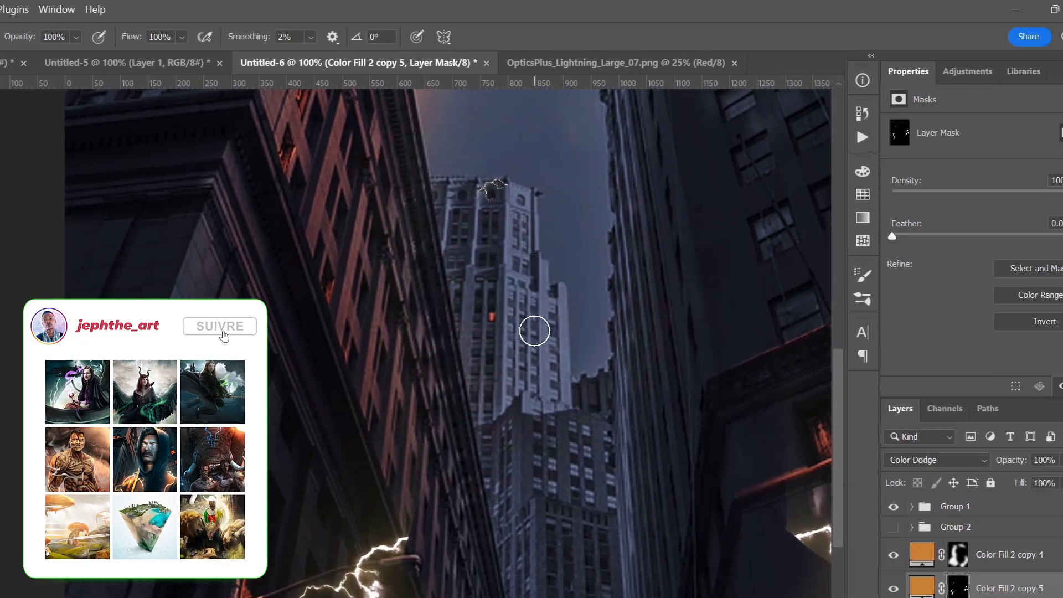
# Step: Define the dark cut-out shape as a brush preset and size the brush to 12 px
pyautogui.rightClick(534, 331)
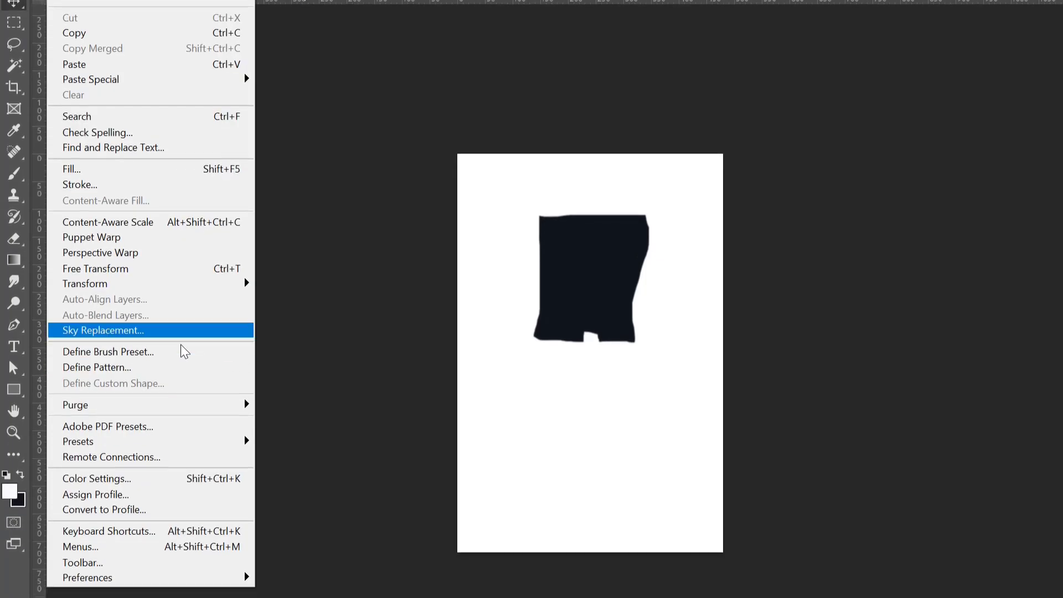
pyautogui.click(148, 308)
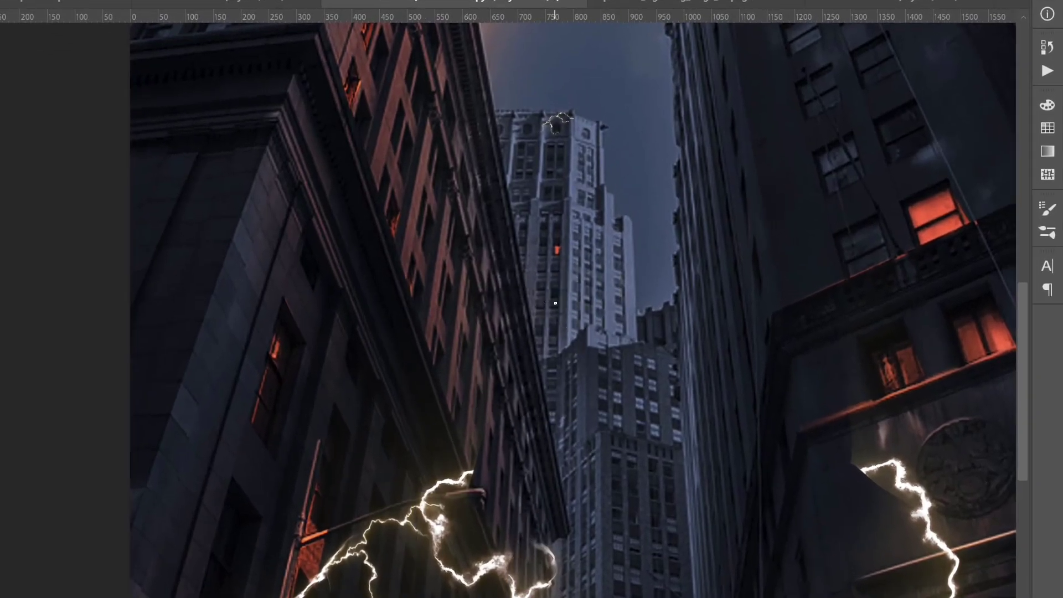
pyautogui.moveTo(424, 297); pyautogui.dragTo(564, 309)
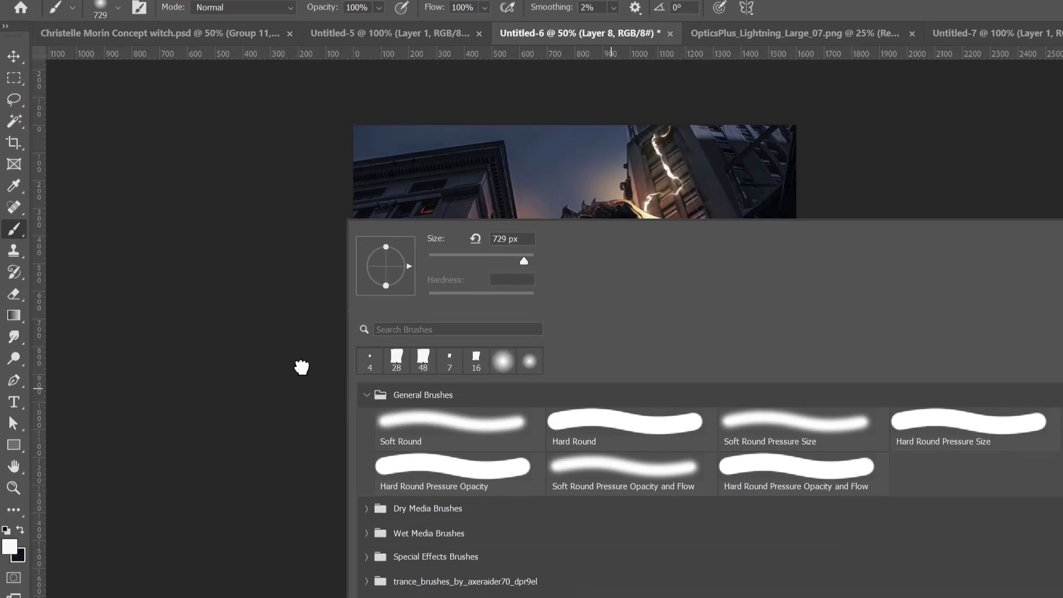
# Step: Flip the rain overlay horizontally and set its blend mode to Screen
pyautogui.press('Return')
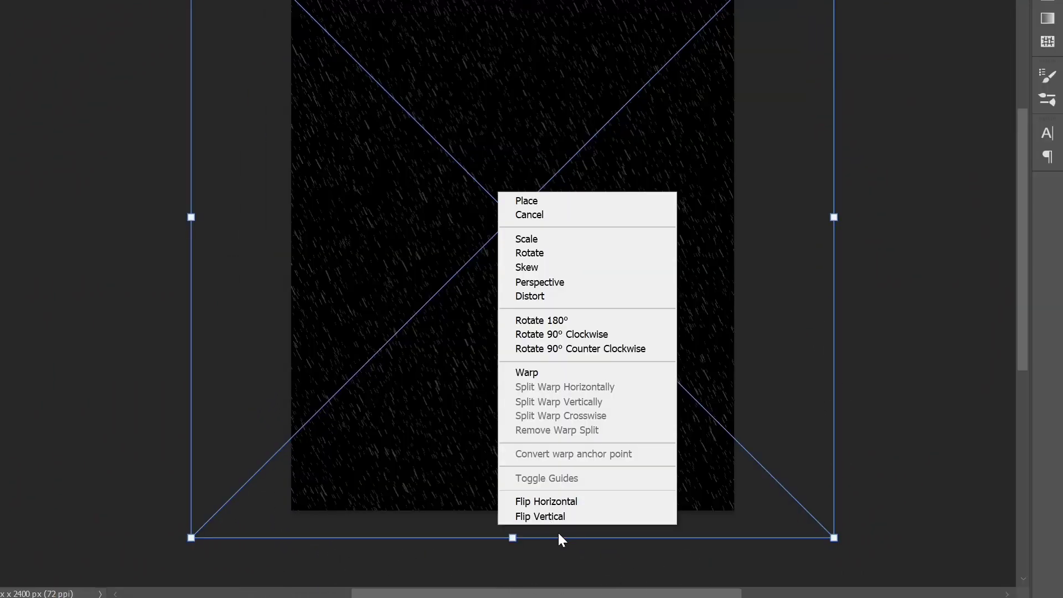
pyautogui.click(570, 500)
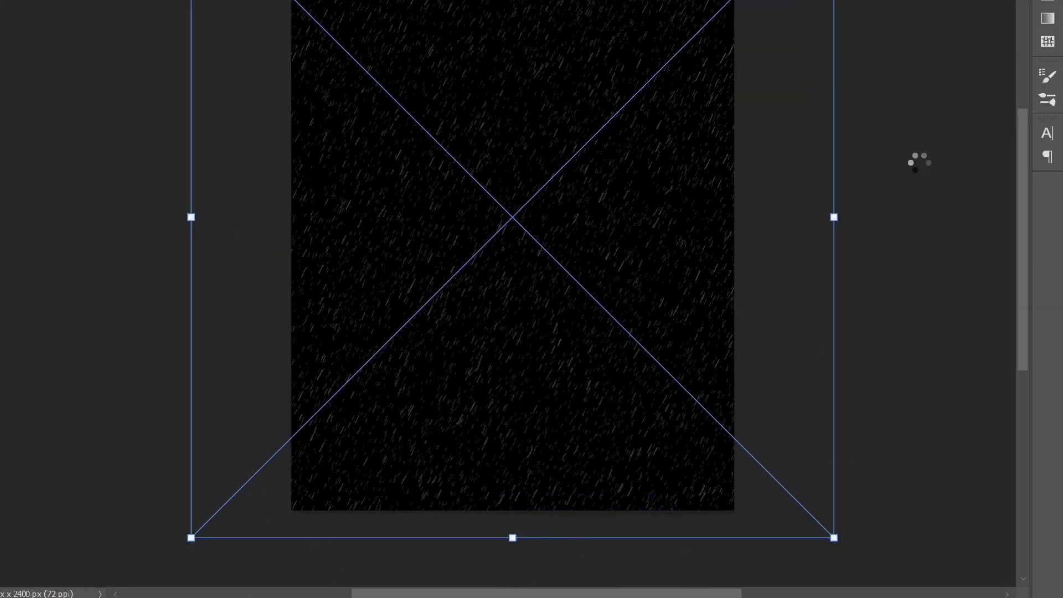
pyautogui.press('Return')
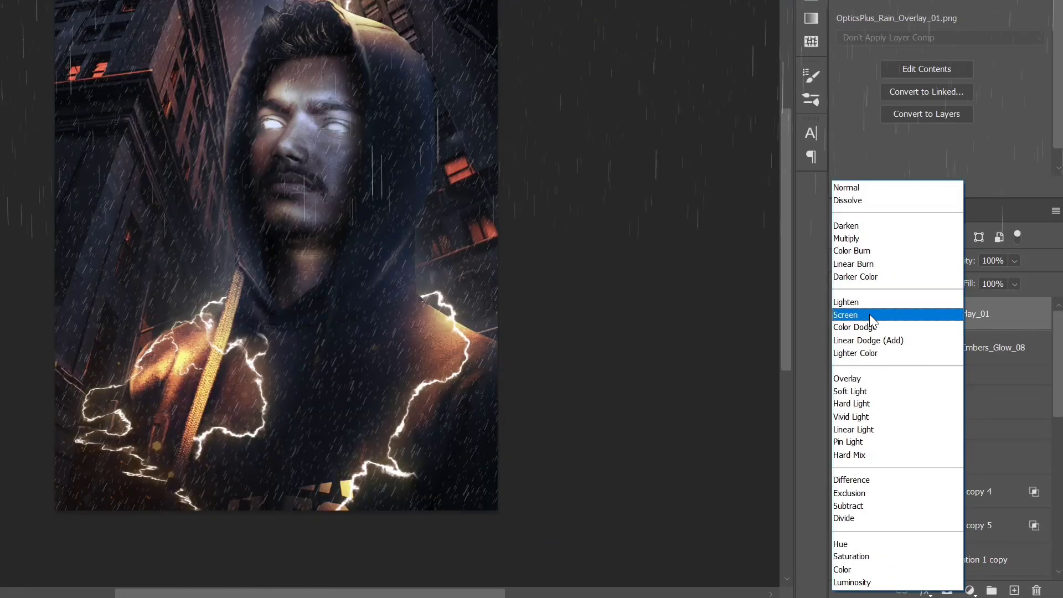
pyautogui.click(868, 313)
# Step: Motion-blur the rain overlay at a 43° angle with a 48-pixel distance
pyautogui.moveTo(593, 320); pyautogui.dragTo(590, 282)
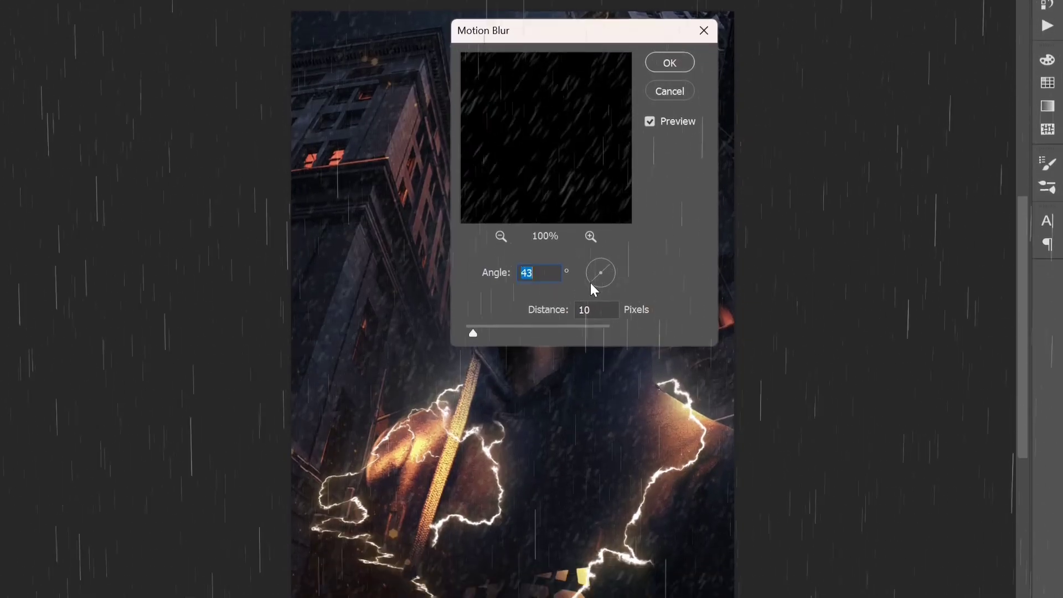
pyautogui.moveTo(473, 312); pyautogui.dragTo(513, 311)
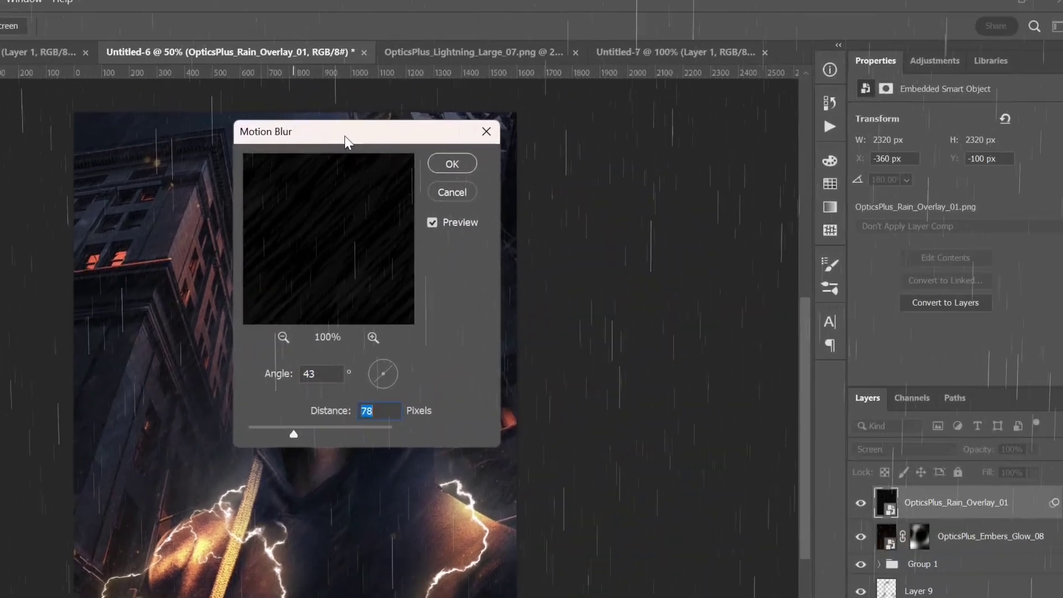
pyautogui.moveTo(344, 135); pyautogui.dragTo(692, 150)
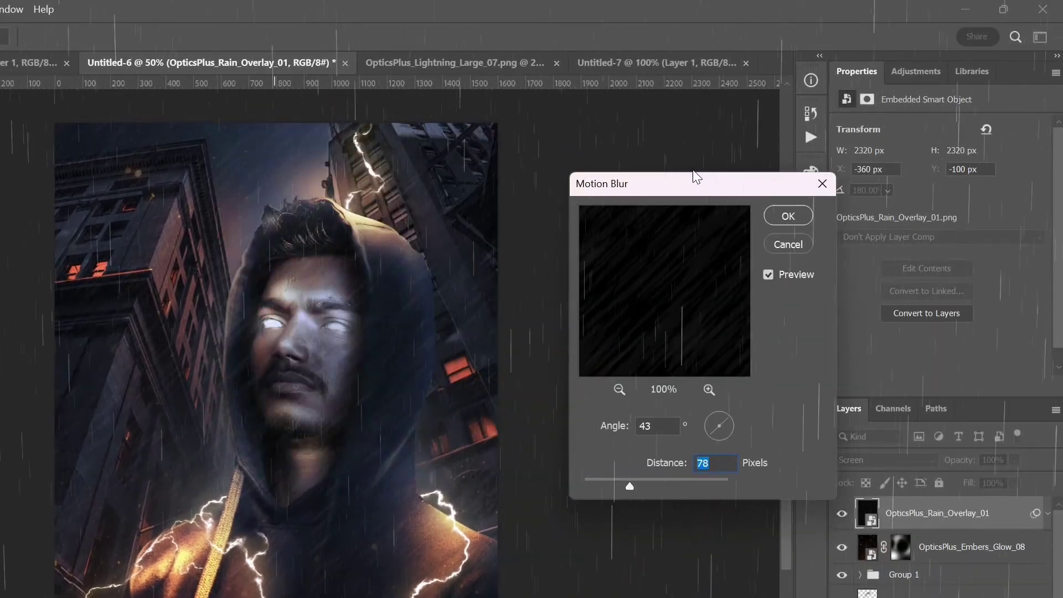
pyautogui.moveTo(624, 455); pyautogui.dragTo(618, 455)
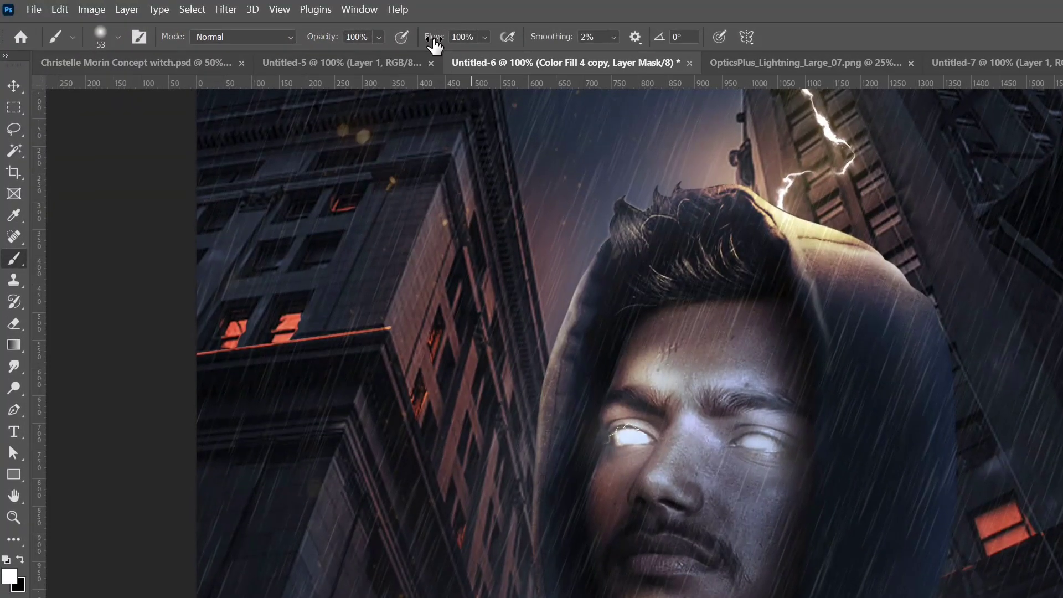
# Step: Paint pale light on the lavender fill mask at 5% flow, erasing excess around the hood and shoulders
pyautogui.write('5')
pyautogui.press('Return')
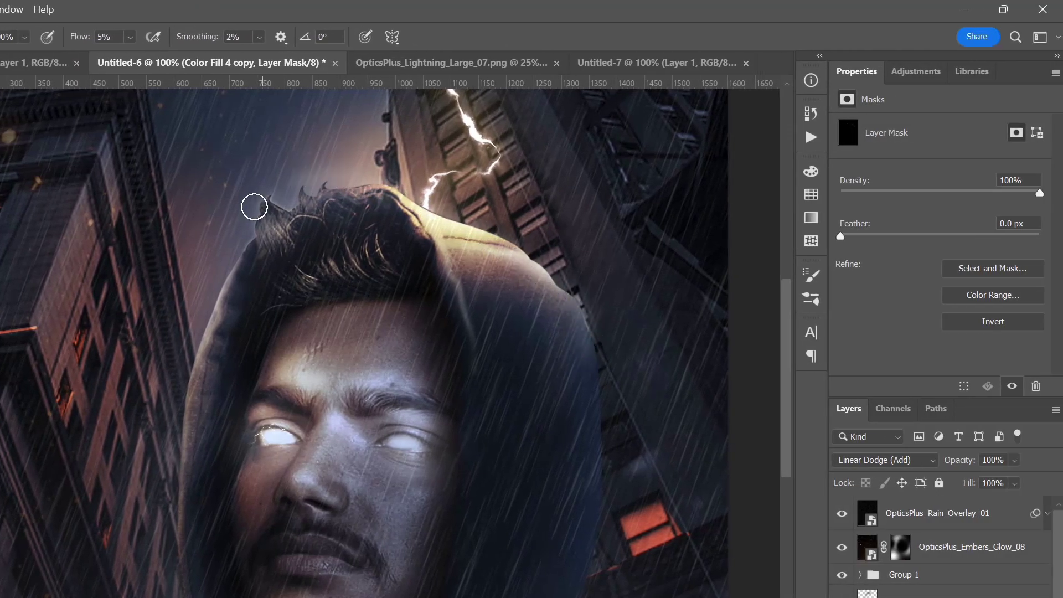
pyautogui.press('e')
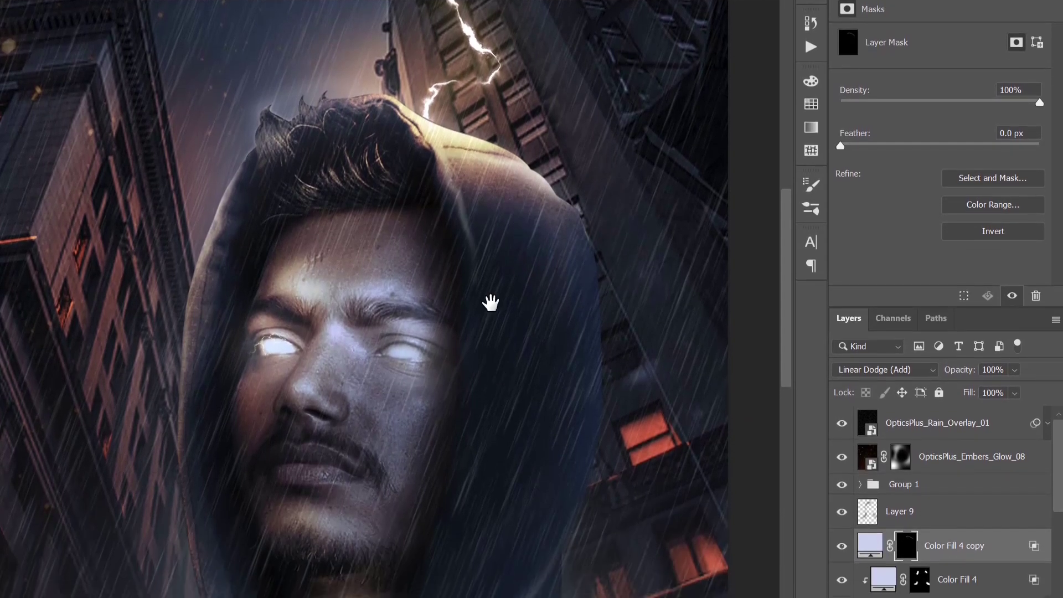
pyautogui.moveTo(490, 303); pyautogui.dragTo(423, 71)
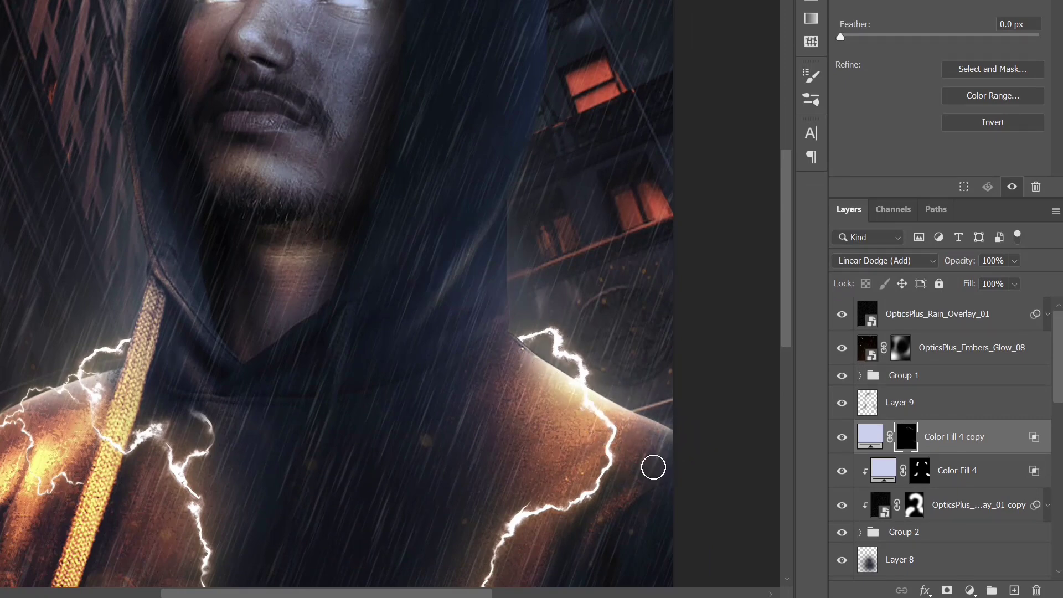
pyautogui.moveTo(654, 467); pyautogui.dragTo(667, 466)
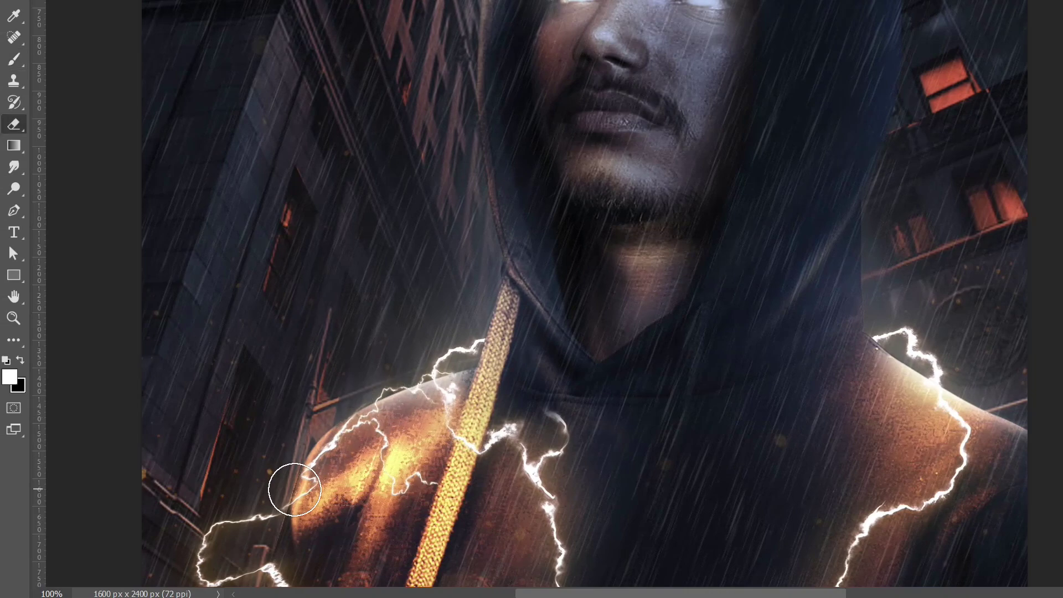
pyautogui.press('b')
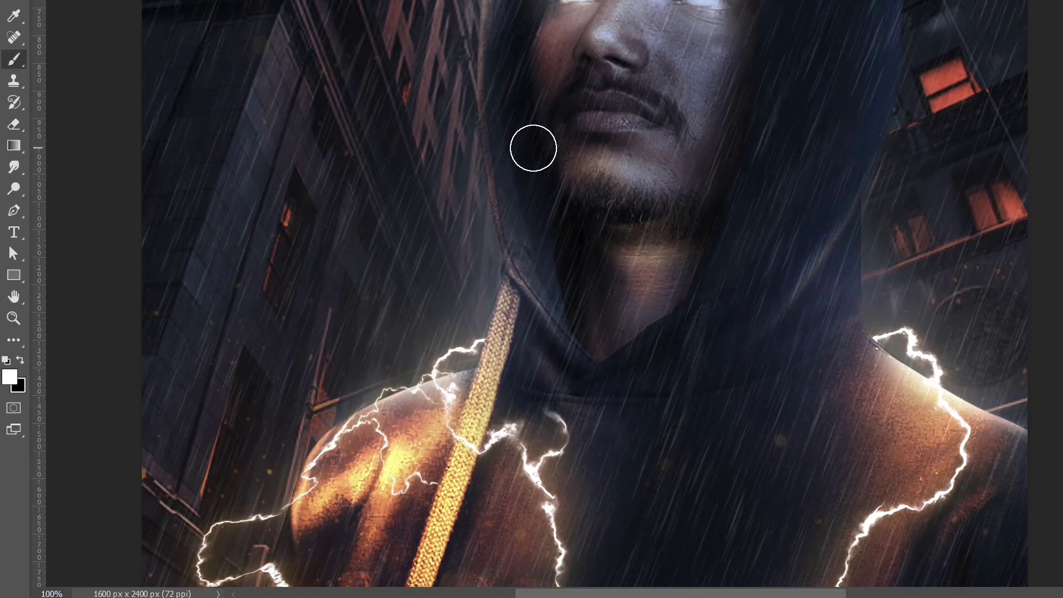
pyautogui.scroll(-3, 526, 152)
pyautogui.scroll(2, 518, 154)
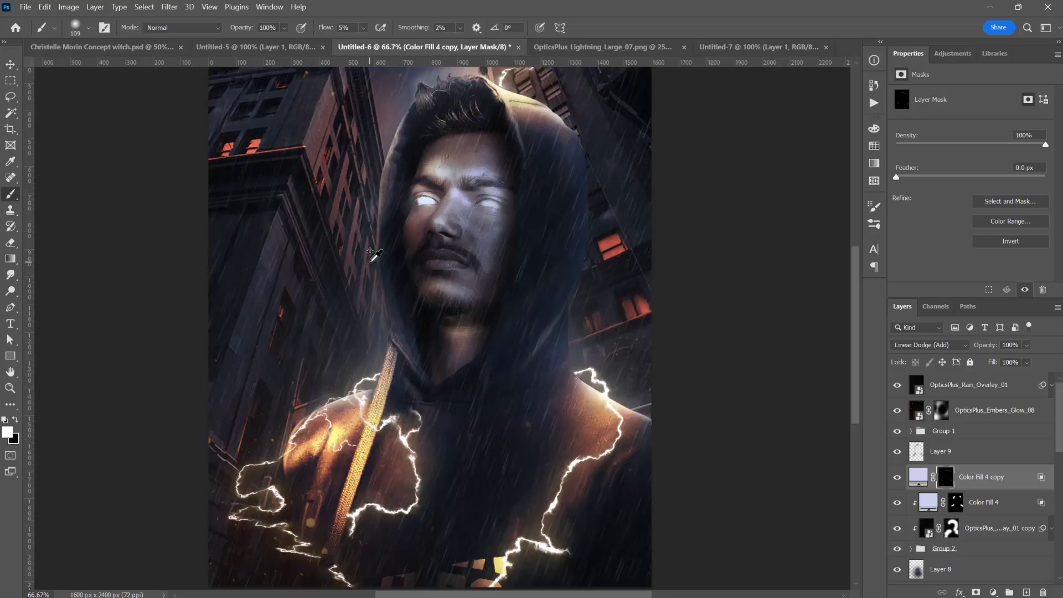
pyautogui.scroll(-1, 424, 224)
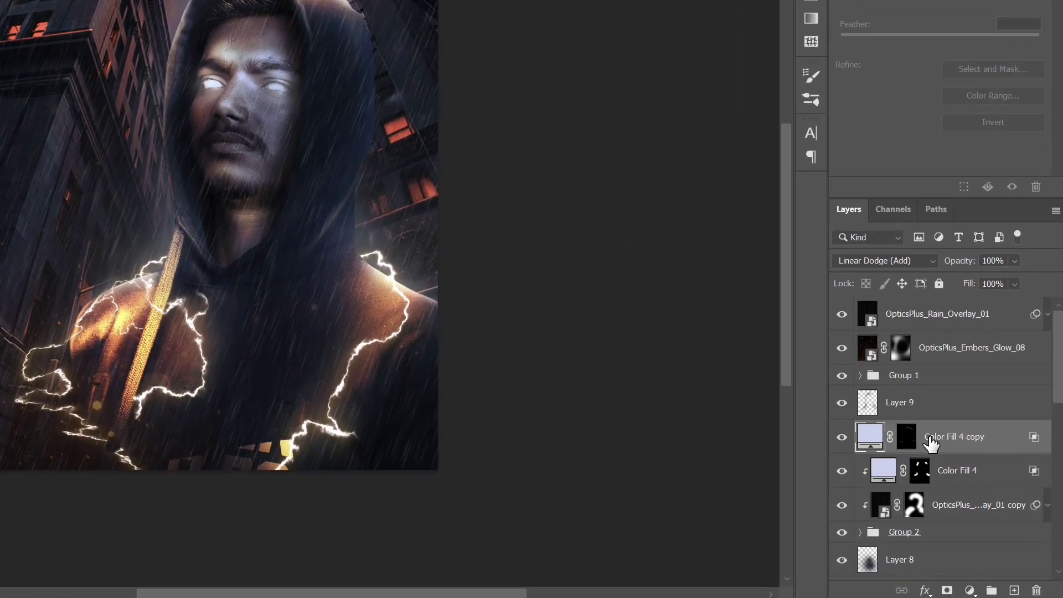
# Step: Paste a texture patch in Screen mode, scale it to about 163% and warp it over the forehead
pyautogui.click(1008, 505)
pyautogui.hotkey('ctrl', 'v')
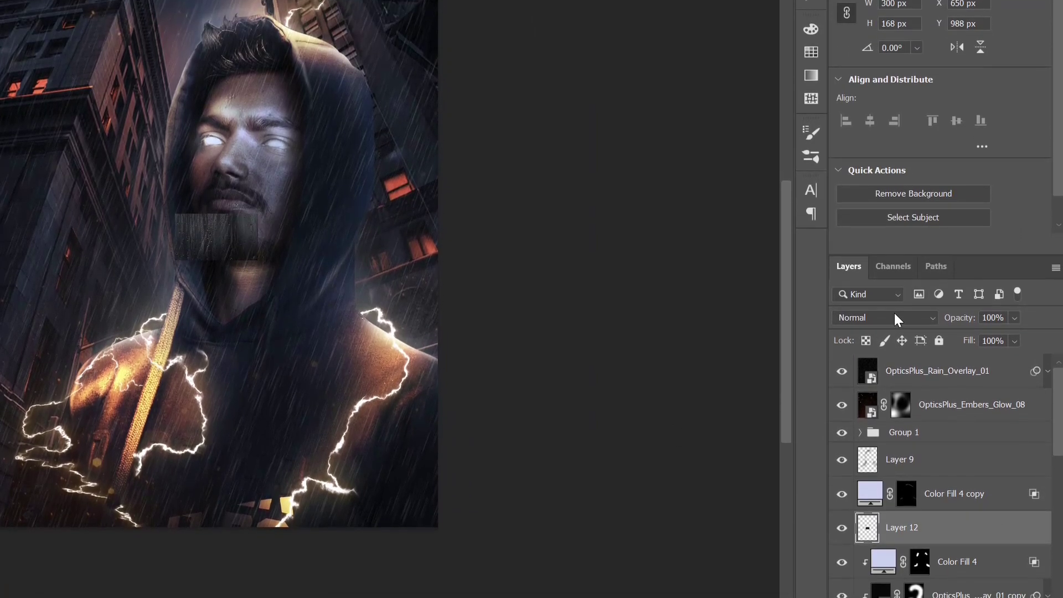
pyautogui.click(886, 326)
pyautogui.click(843, 375)
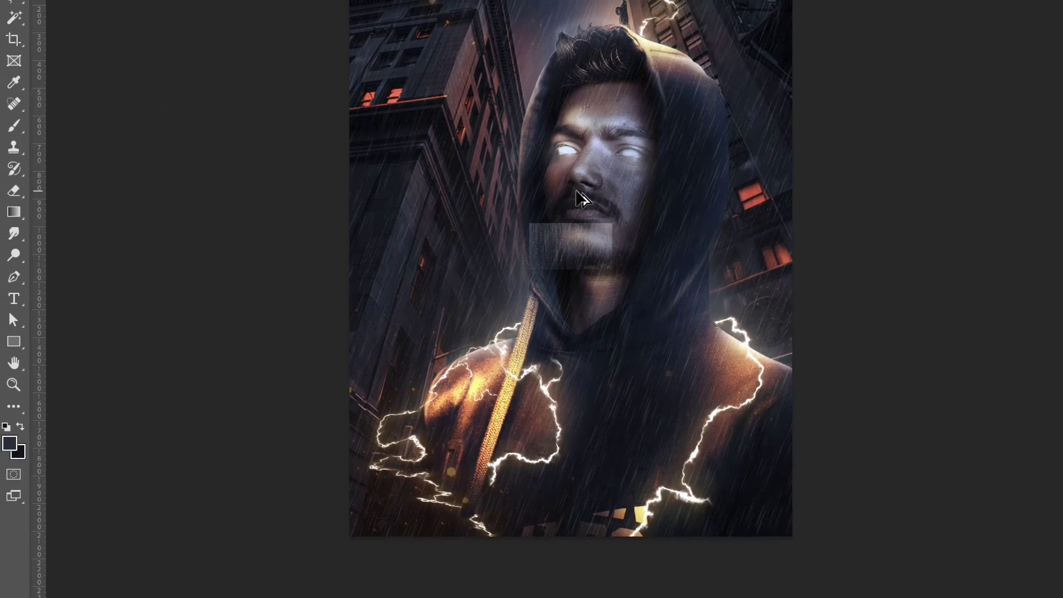
pyautogui.moveTo(576, 199); pyautogui.dragTo(626, 15)
pyautogui.hotkey('ctrl', 't')
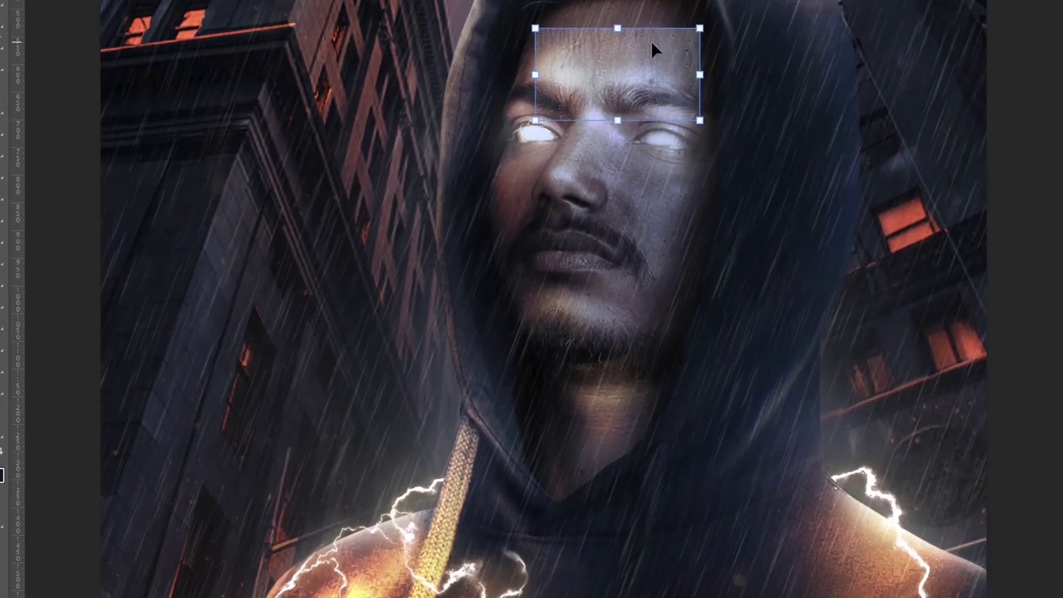
pyautogui.moveTo(490, 166); pyautogui.dragTo(386, 108)
pyautogui.rightClick(488, 177)
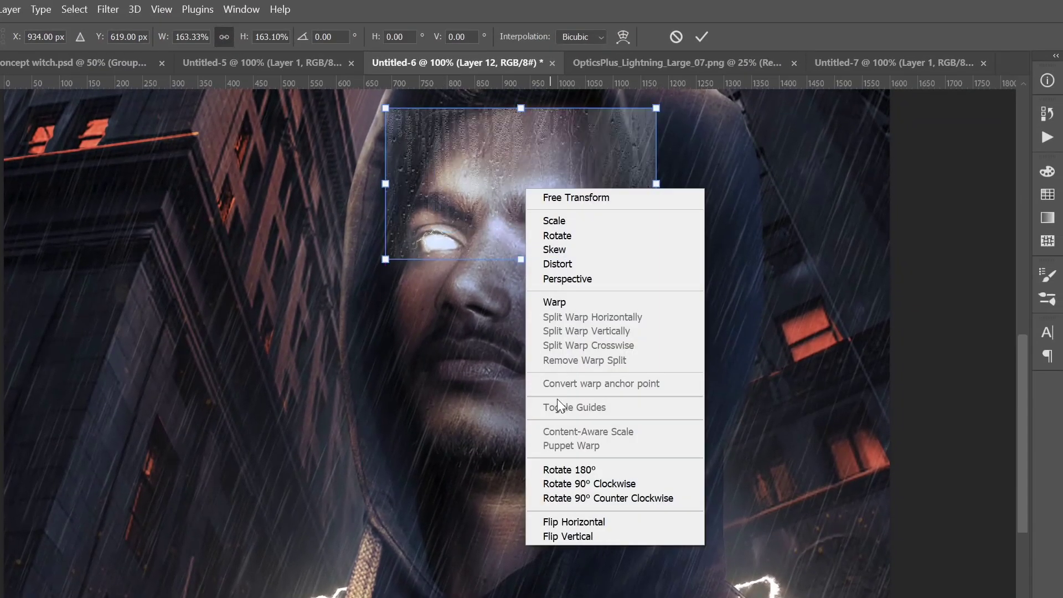
pyautogui.click(565, 302)
pyautogui.moveTo(495, 105); pyautogui.dragTo(566, 110)
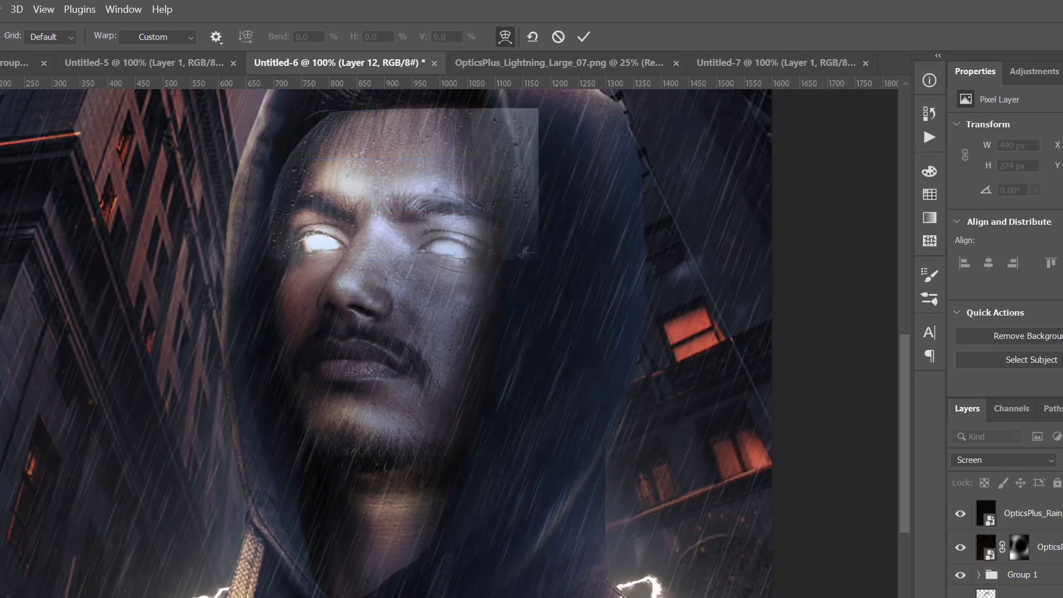
pyautogui.press('Return')
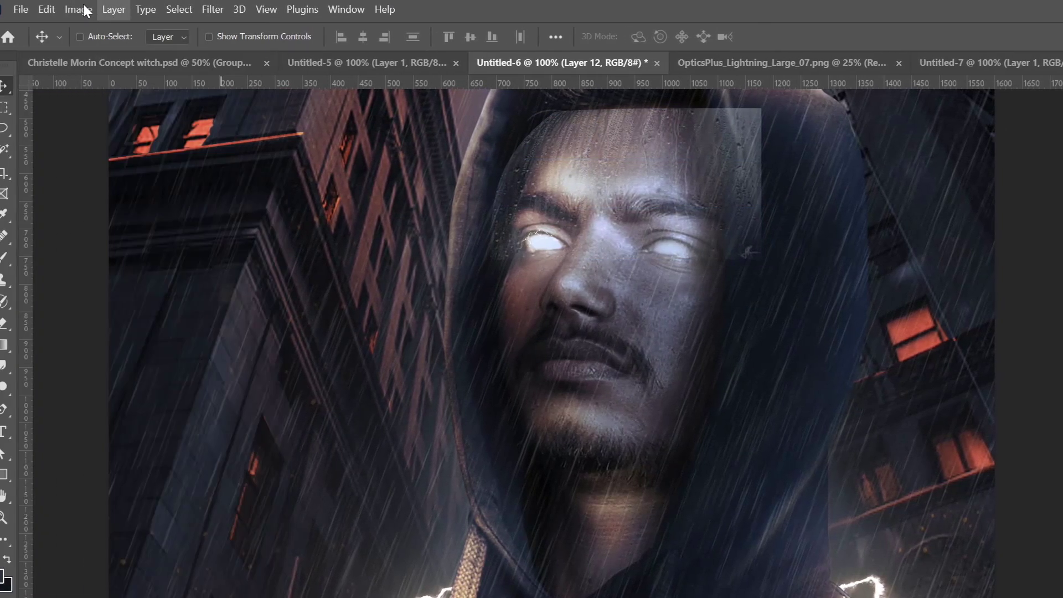
# Step: Apply Levels to Layer 12 with black input 42 and white input 250
pyautogui.click(91, 9)
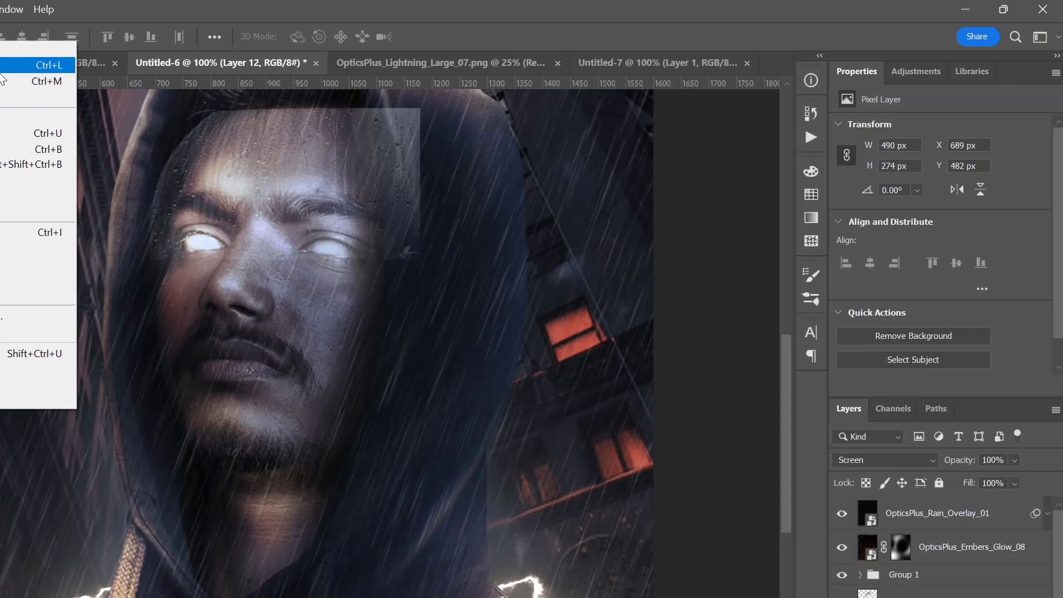
pyautogui.click(278, 65)
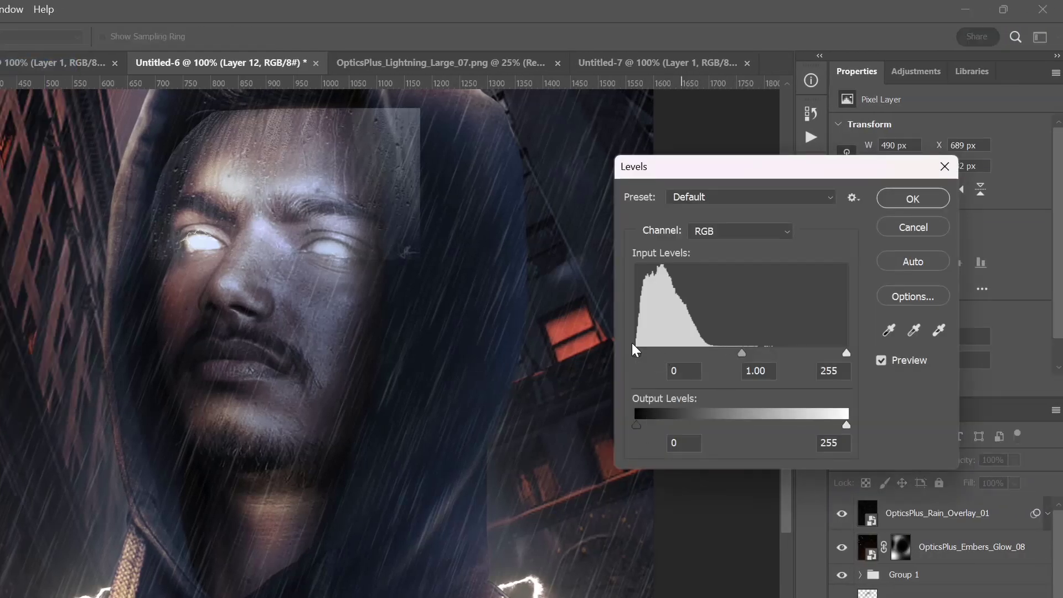
pyautogui.moveTo(661, 352); pyautogui.dragTo(671, 353)
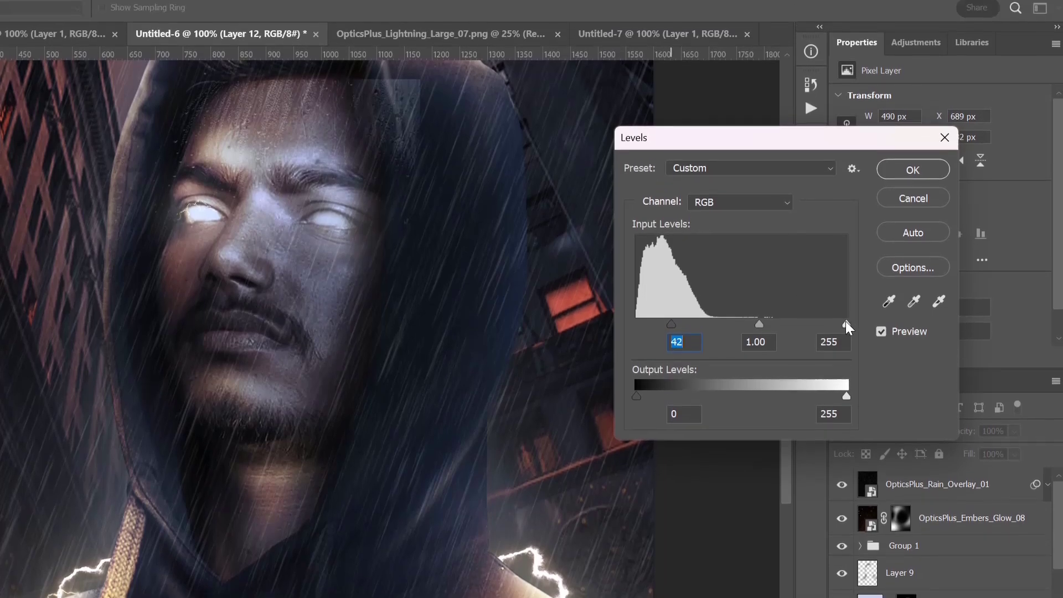
pyautogui.moveTo(846, 308); pyautogui.dragTo(843, 308)
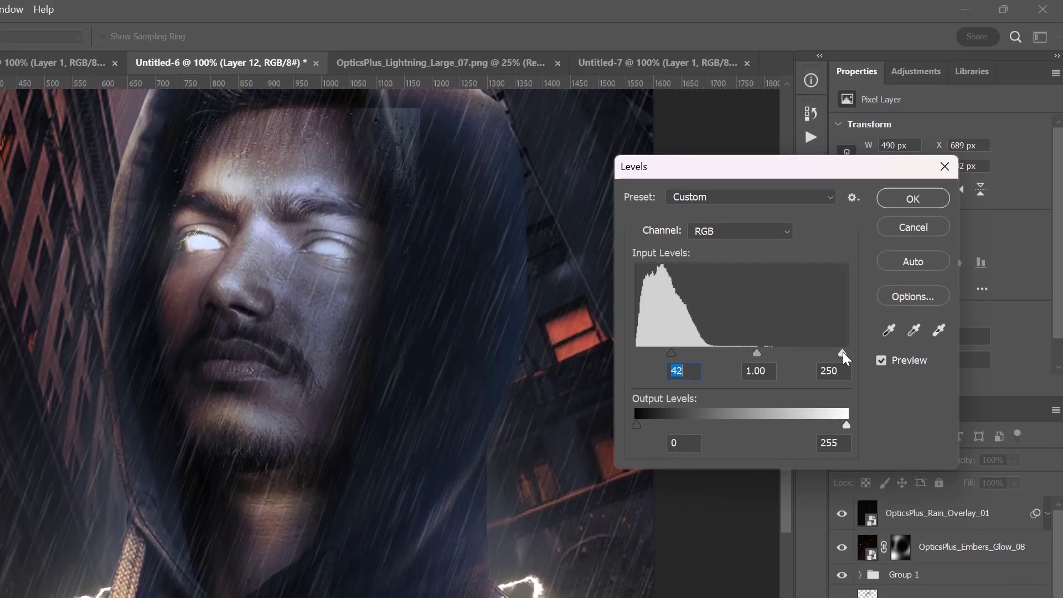
pyautogui.click(930, 191)
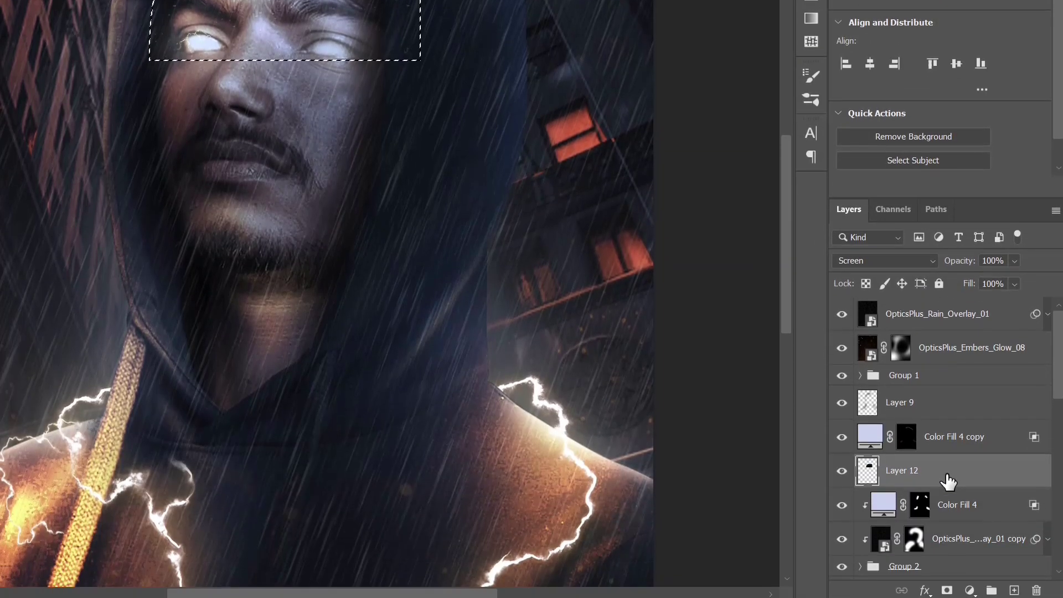
# Step: Make the Color Fill 4 copy layer's mask the active target for painting shoulder light
pyautogui.hotkey('ctrl', 'd')
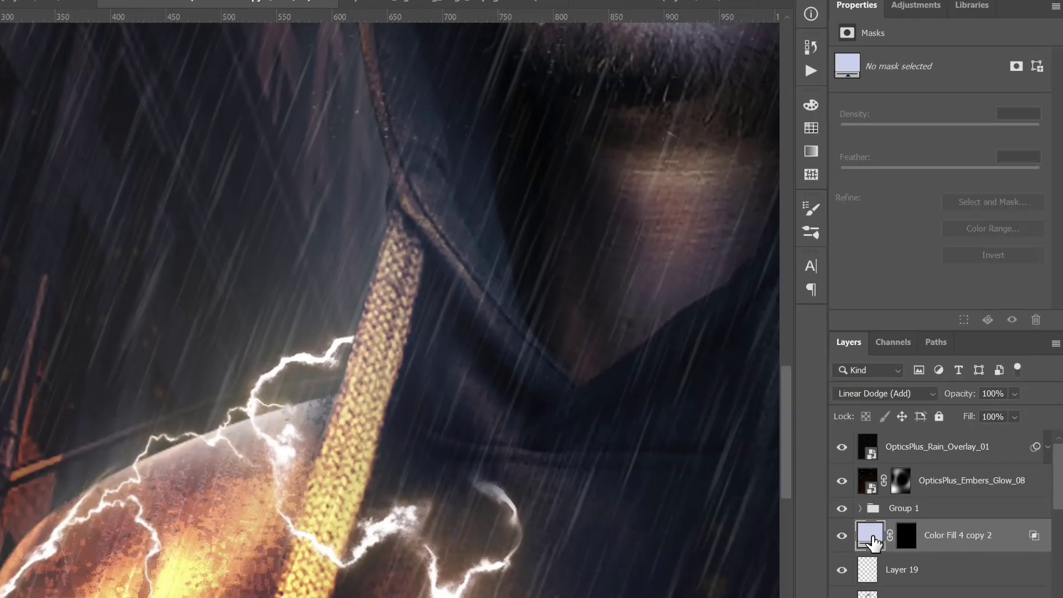
pyautogui.doubleClick(872, 543)
pyautogui.press('Escape')
pyautogui.click(906, 535)
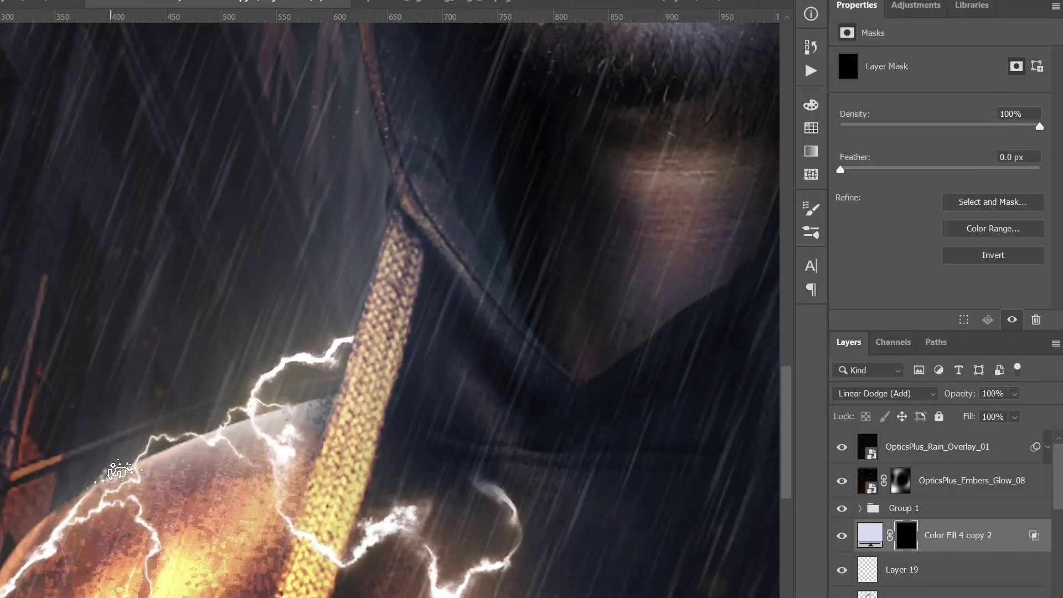
pyautogui.scroll(3, 167, 450)
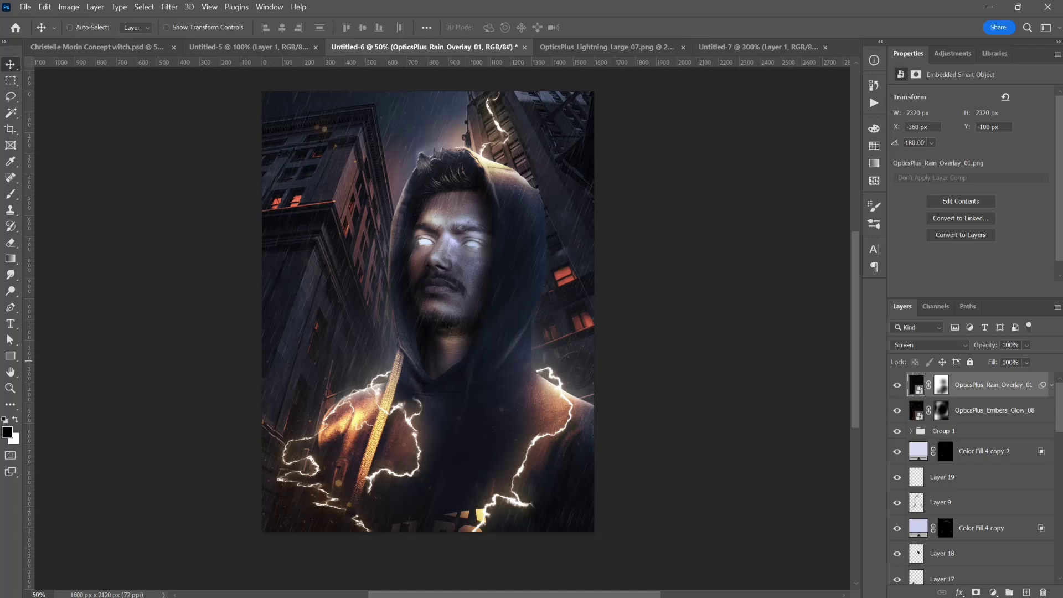
# Step: Place OpticsPlus_Light_Ray_20 behind the head and brush away its glow above the head on the mask
pyautogui.moveTo(825, 408); pyautogui.dragTo(620, 406)
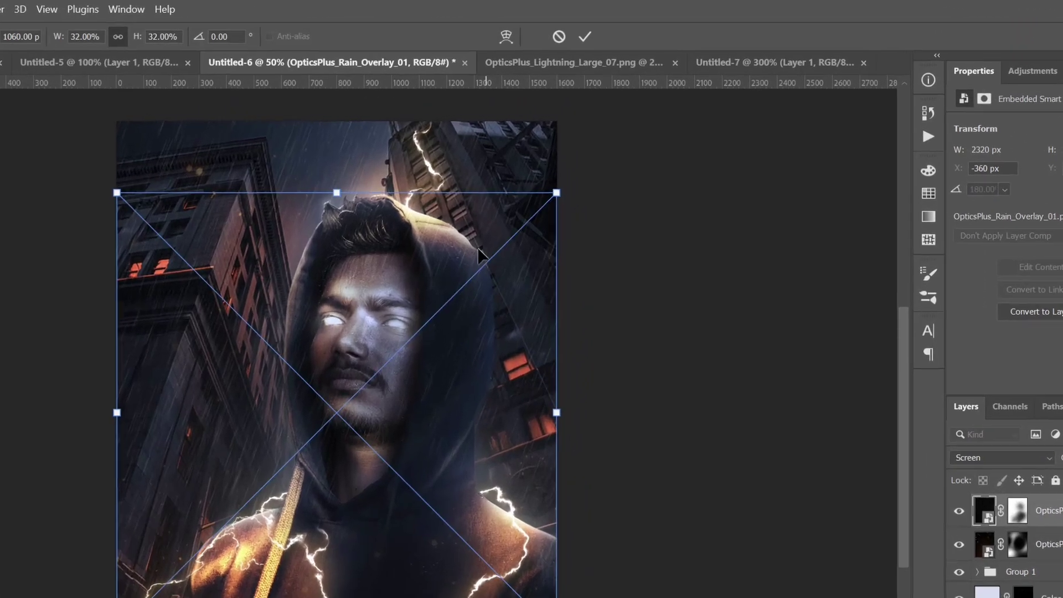
pyautogui.moveTo(523, 270); pyautogui.dragTo(527, 173)
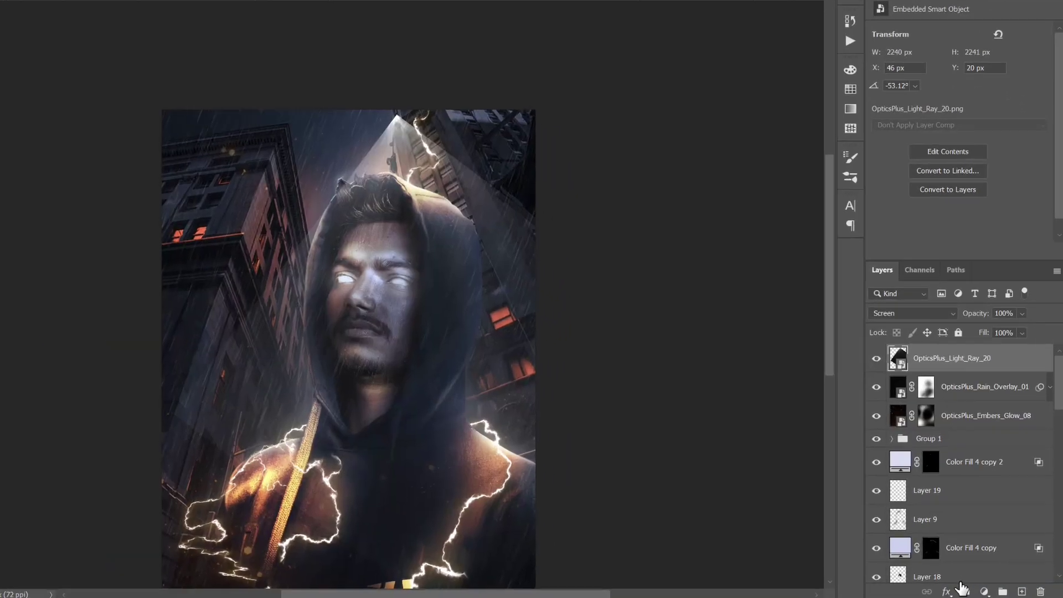
pyautogui.press('b')
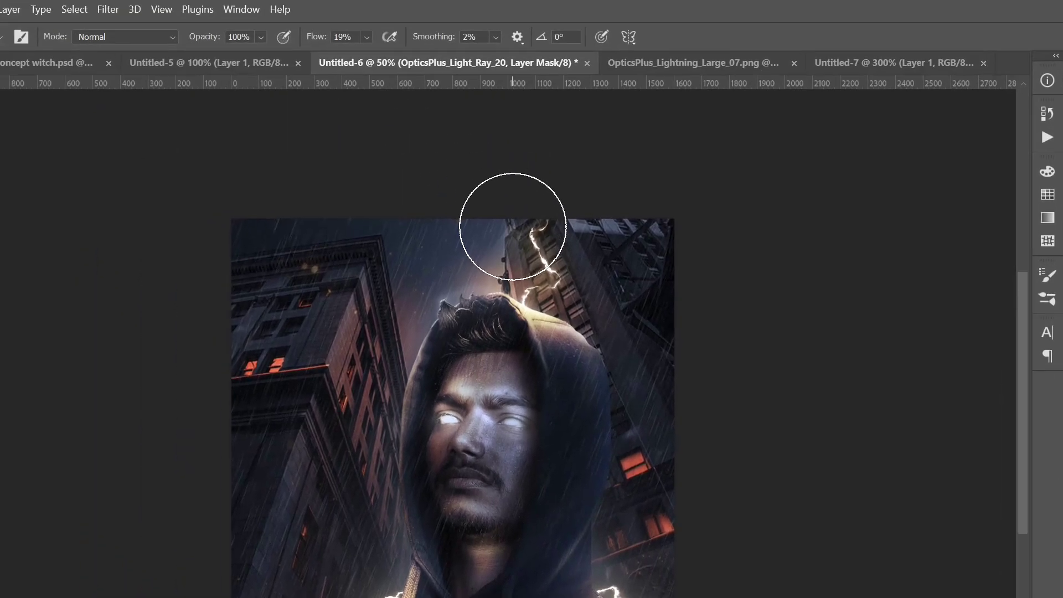
pyautogui.moveTo(507, 245); pyautogui.dragTo(427, 261)
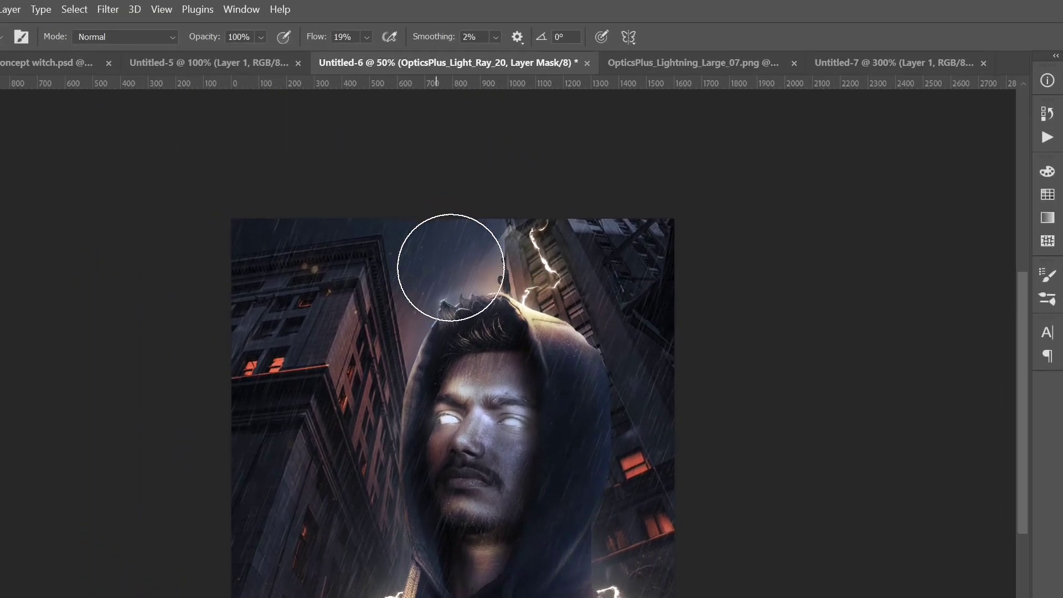
pyautogui.press('v')
pyautogui.scroll(-3, 515, 227)
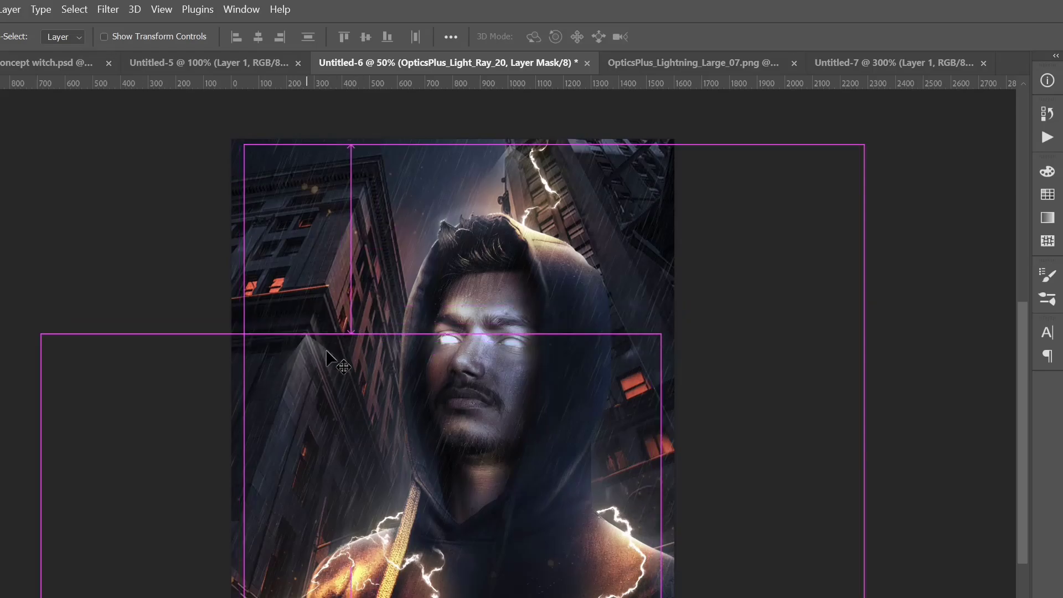
# Step: Inspect the Red, Green and Blue channels individually
pyautogui.click(894, 98)
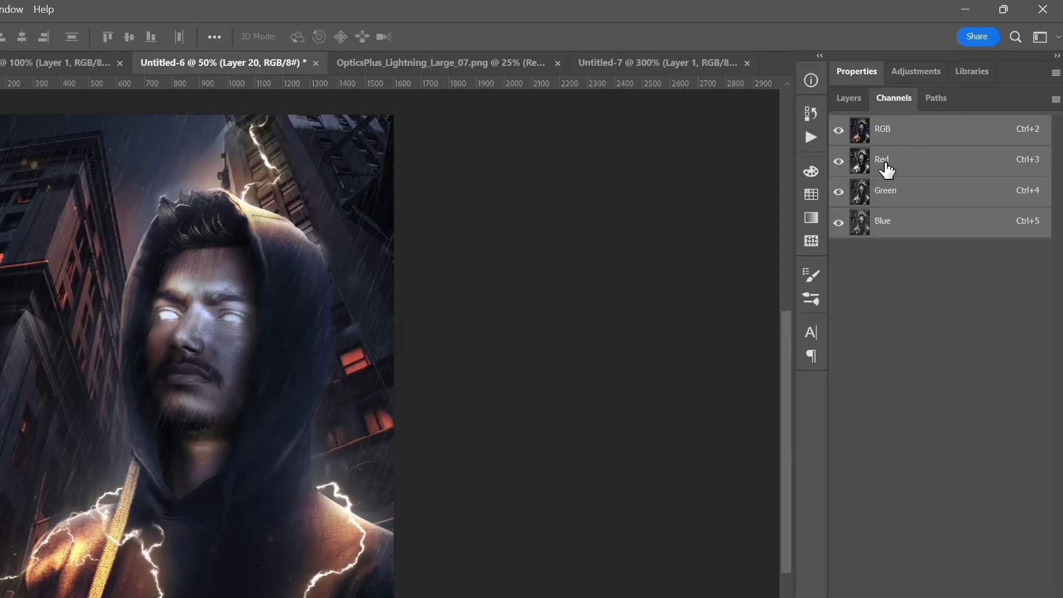
pyautogui.click(884, 162)
pyautogui.click(897, 193)
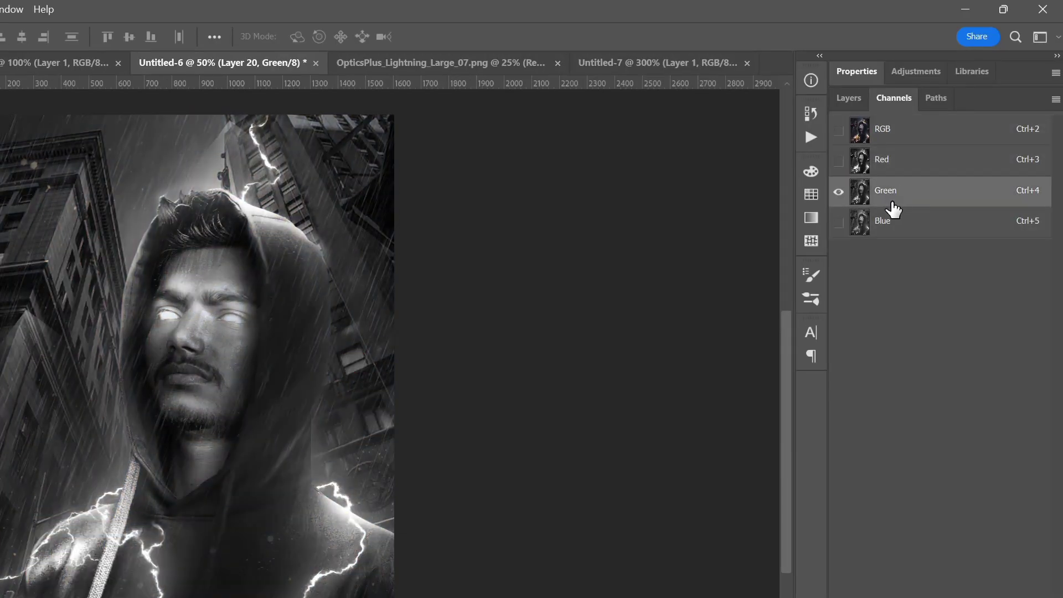
pyautogui.click(898, 224)
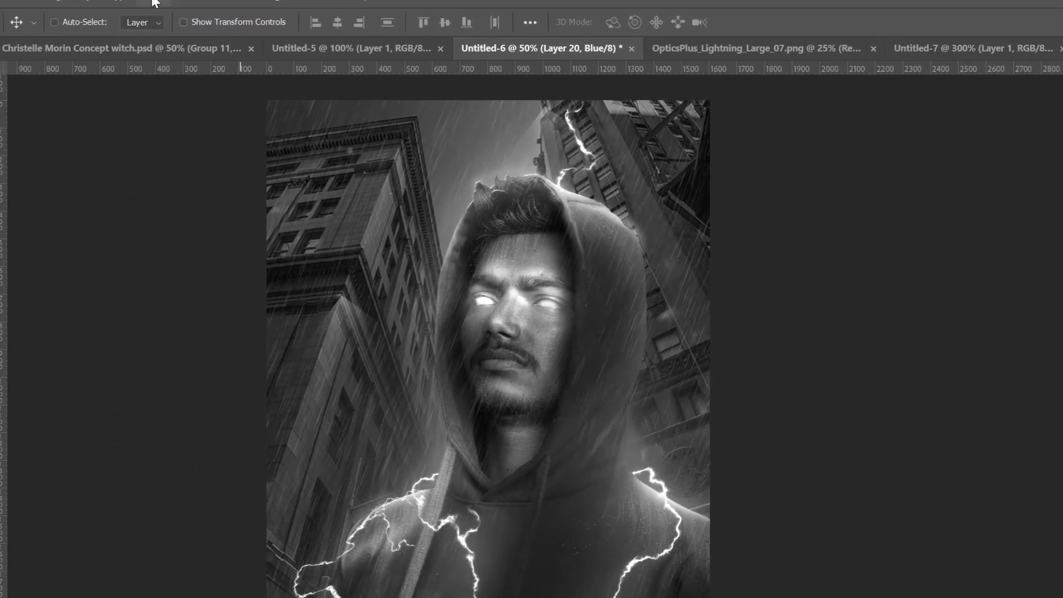
# Step: Build a Color Range selection of the hood highlights with fuzziness 59
pyautogui.click(155, 3)
pyautogui.click(182, 144)
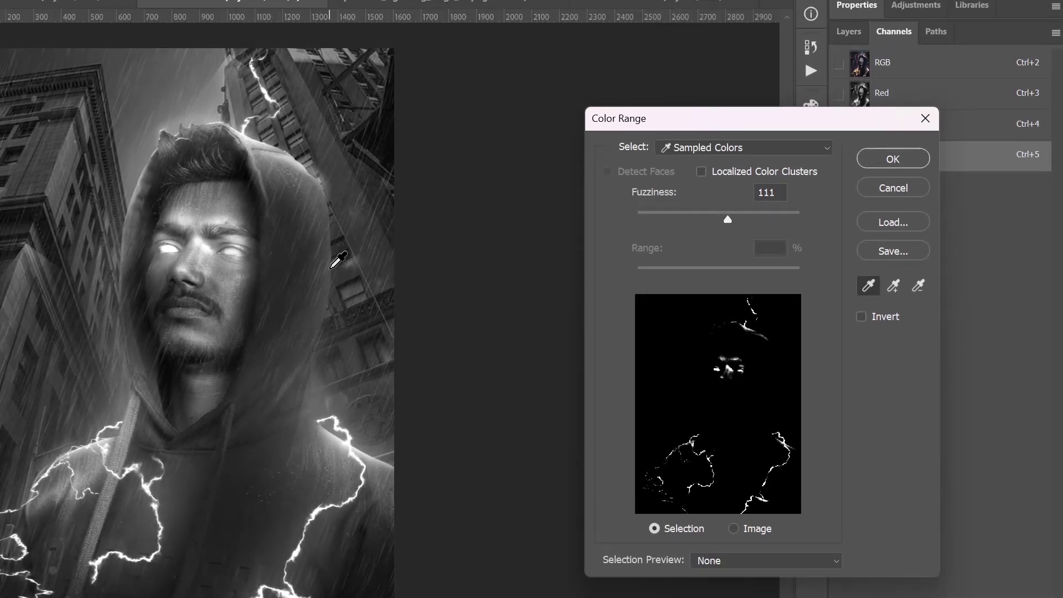
pyautogui.click(331, 268)
pyautogui.moveTo(711, 222); pyautogui.dragTo(686, 220)
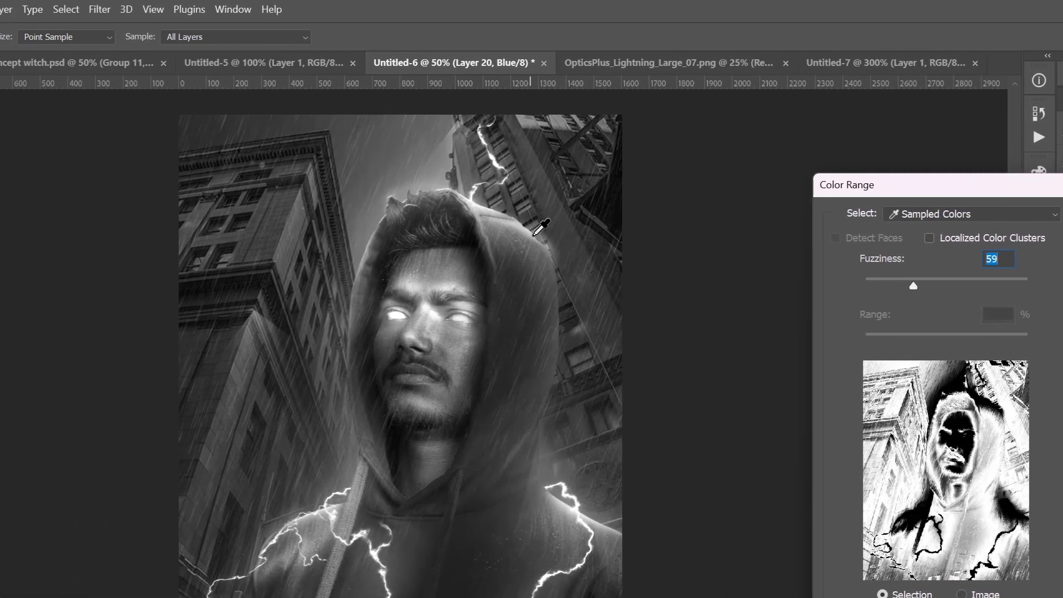
pyautogui.click(542, 234)
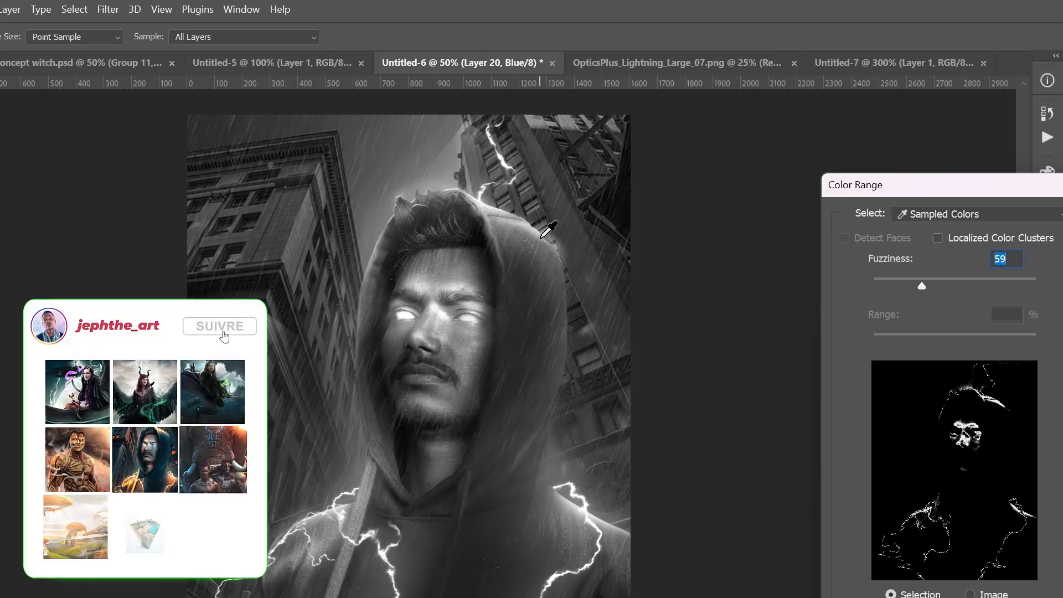
pyautogui.click(543, 235)
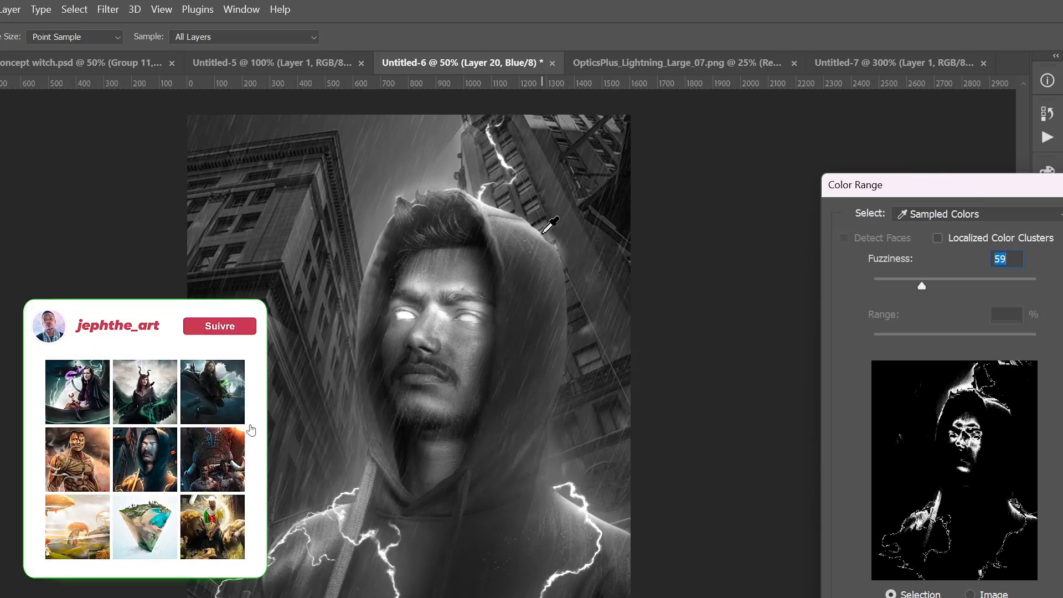
pyautogui.click(536, 233)
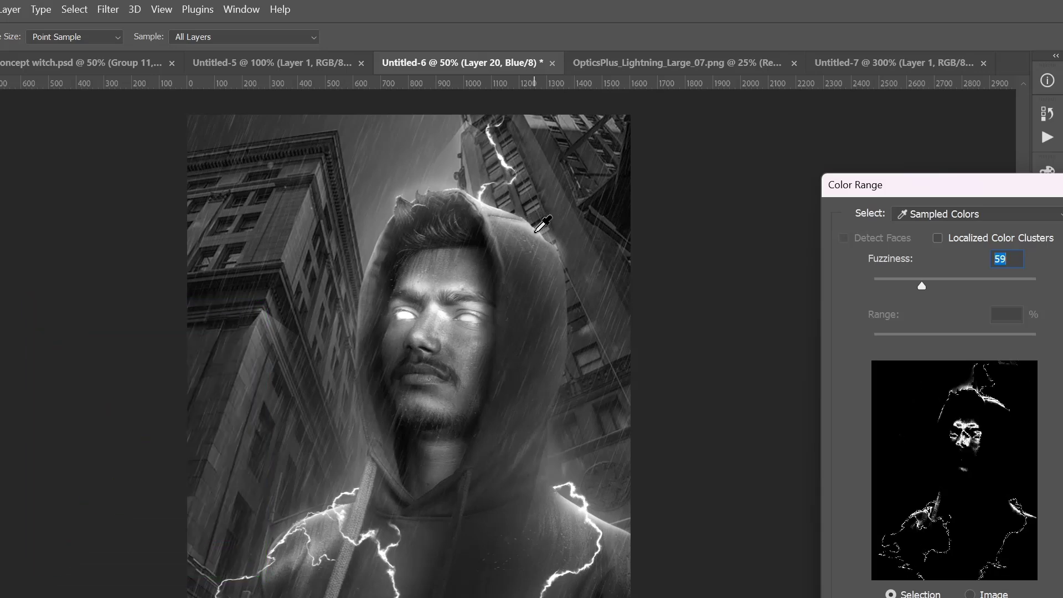
pyautogui.click(535, 232)
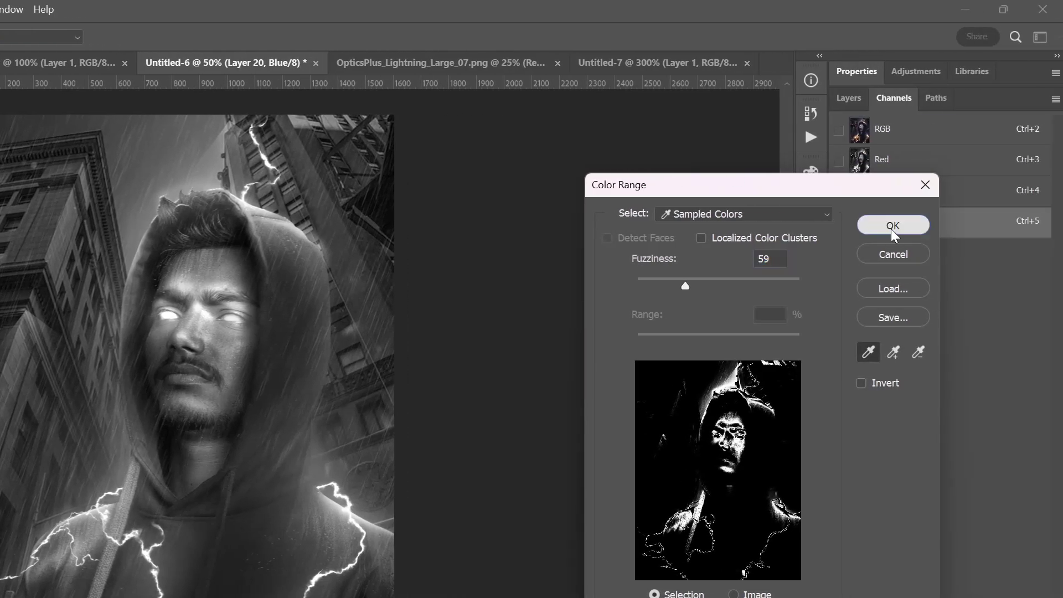
pyautogui.click(892, 226)
# Step: Add a Brightness/Contrast adjustment layer masked to that highlight selection
pyautogui.click(848, 98)
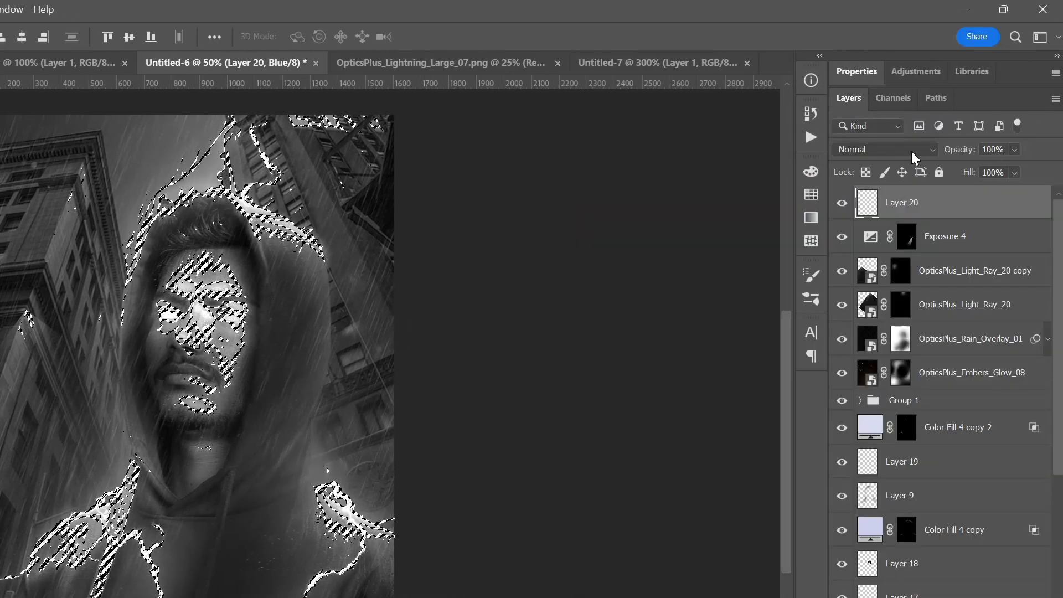
pyautogui.click(970, 590)
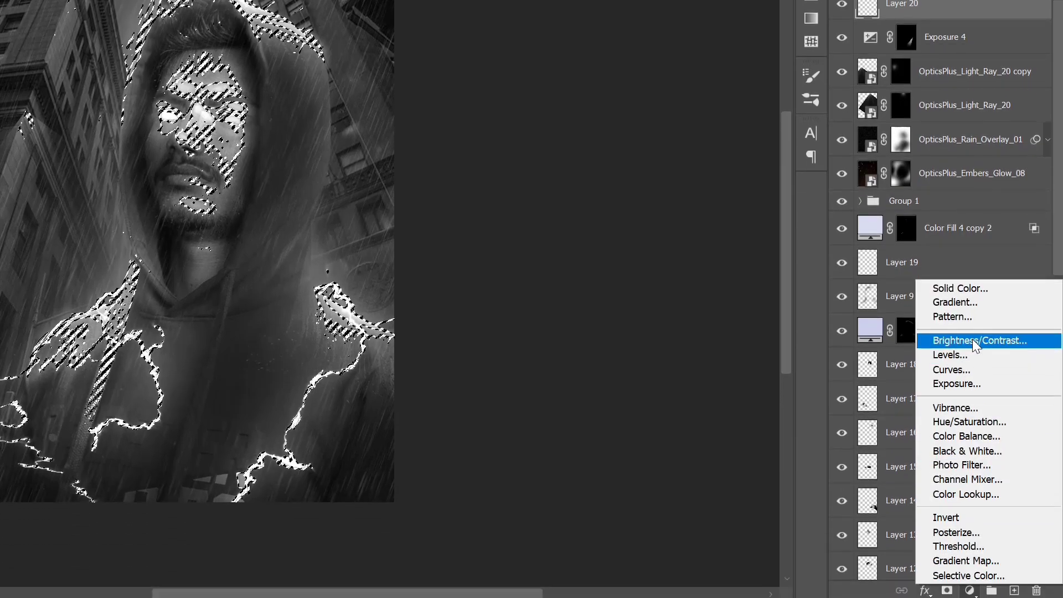
pyautogui.click(941, 339)
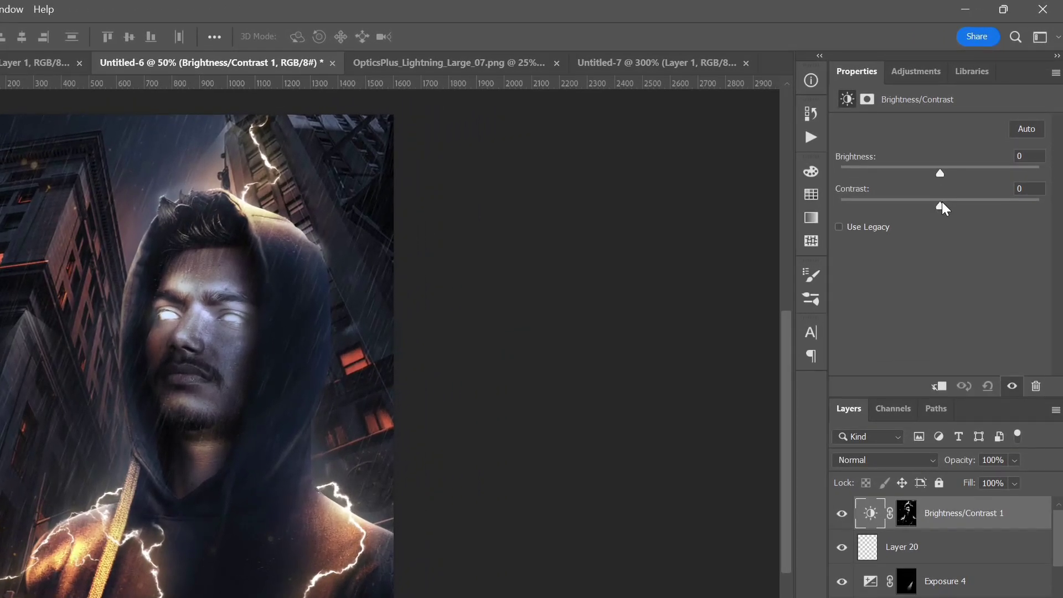
# Step: Set Brightness/Contrast 1 to Contrast 74 and Brightness 20
pyautogui.moveTo(942, 205)
pyautogui.mouseDown()
pyautogui.moveTo(903, 206)
pyautogui.moveTo(1016, 209)
pyautogui.mouseUp()
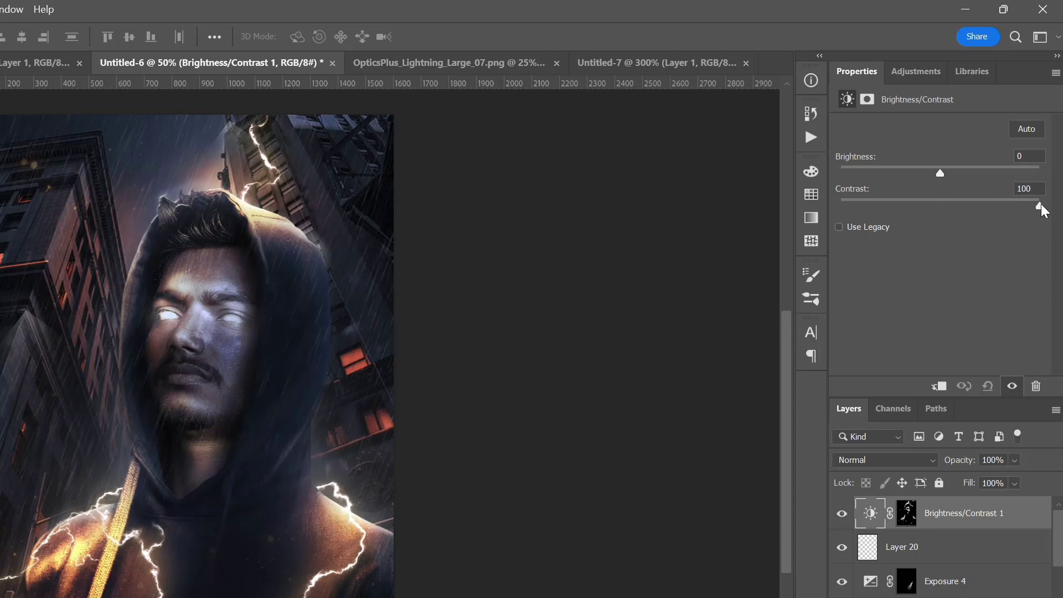
pyautogui.moveTo(1040, 206); pyautogui.dragTo(966, 206)
pyautogui.moveTo(938, 171); pyautogui.dragTo(954, 170)
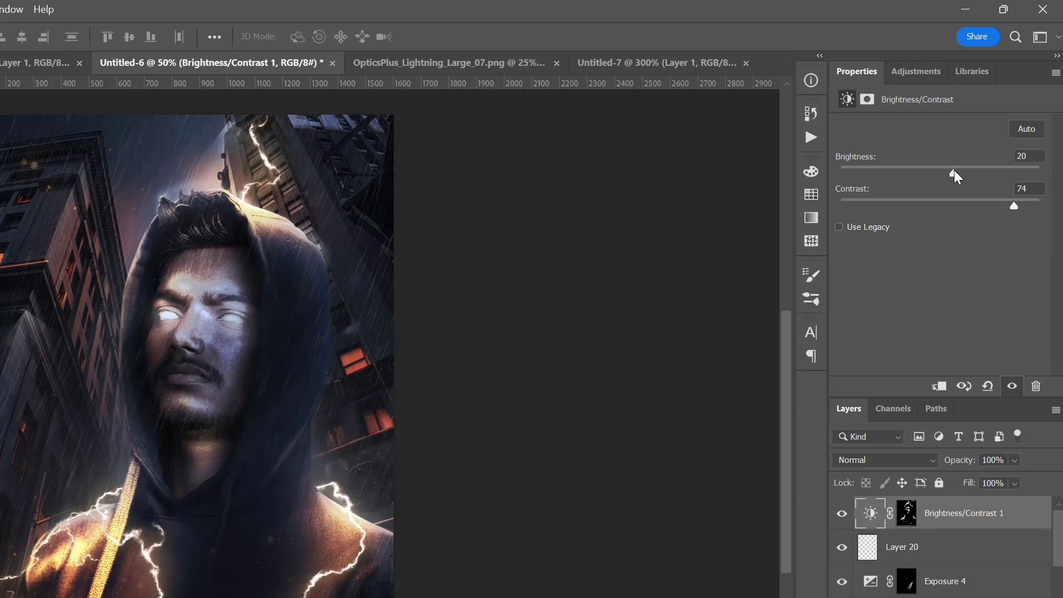
pyautogui.hotkey('ctrl', 'z')
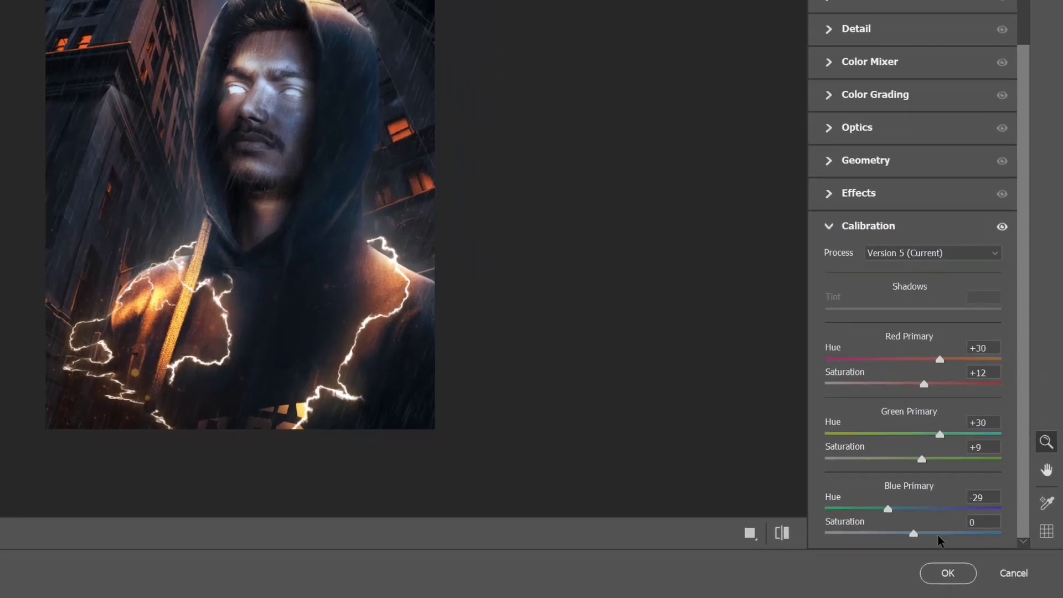
# Step: Set Blue Primary saturation to +23; grade midtones hue 75/sat 21 and shadows hue 148/sat 6
pyautogui.moveTo(914, 533); pyautogui.dragTo(936, 535)
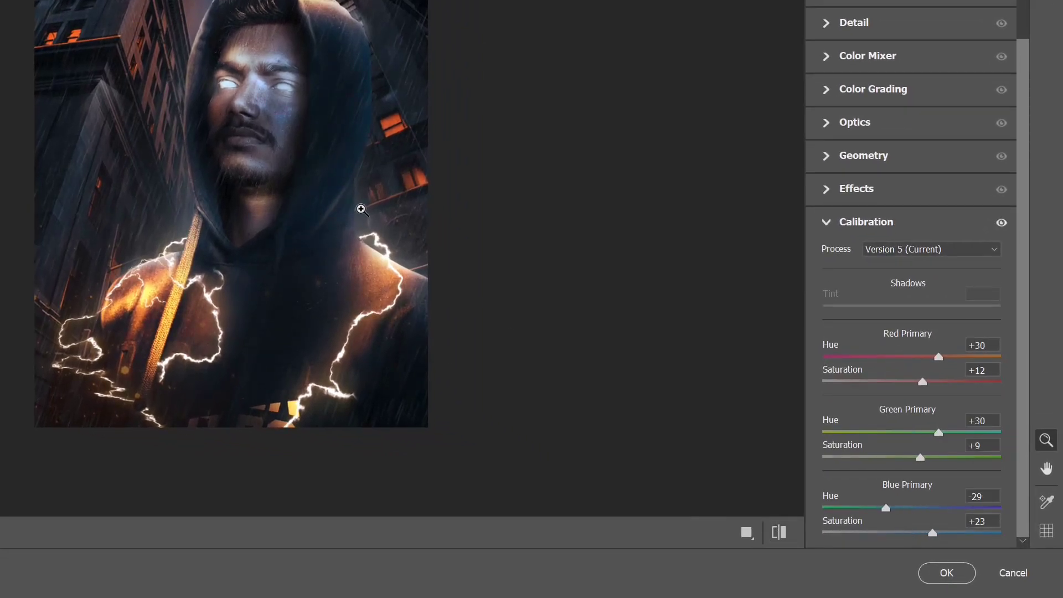
pyautogui.scroll(5, 969, 420)
pyautogui.click(828, 305)
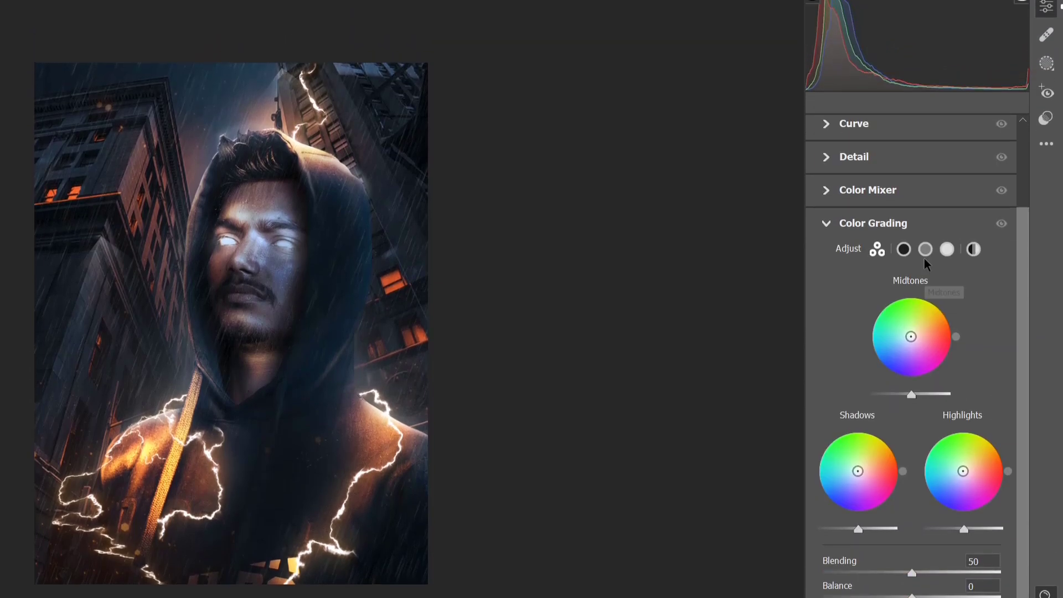
pyautogui.click(925, 252)
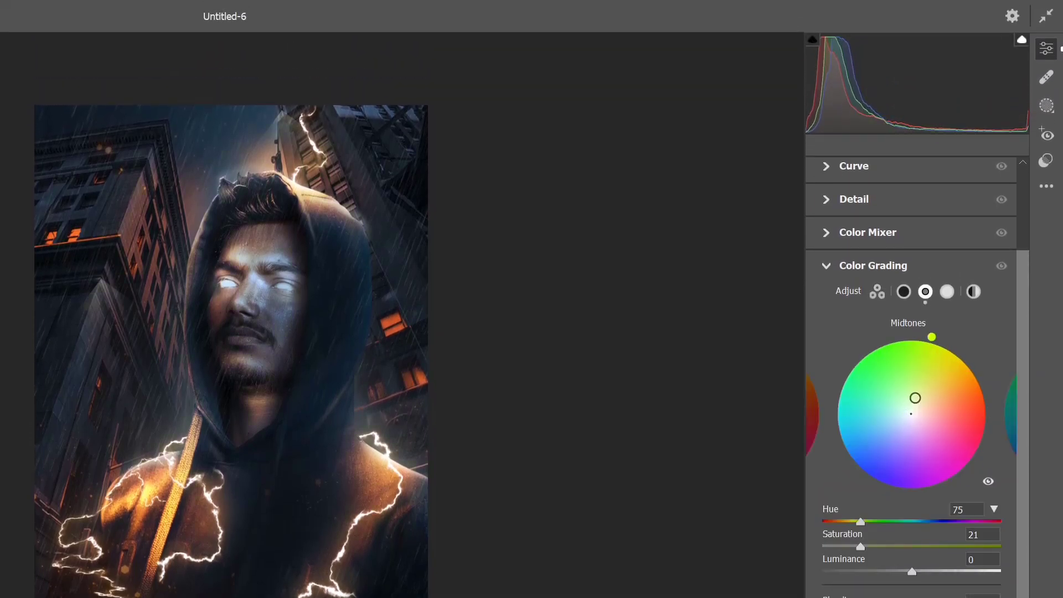
pyautogui.click(903, 292)
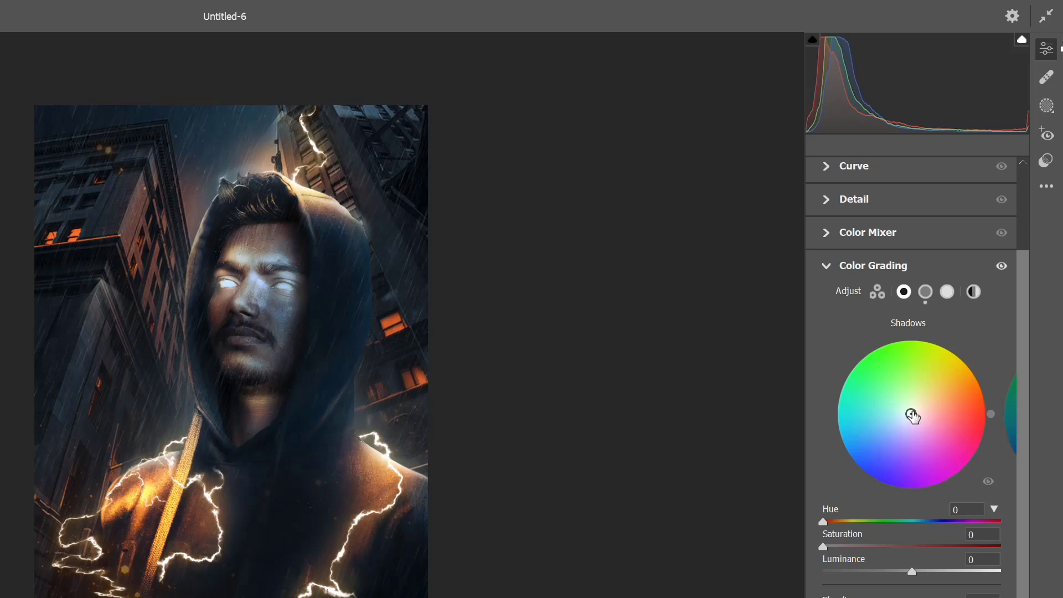
pyautogui.moveTo(909, 411); pyautogui.dragTo(907, 411)
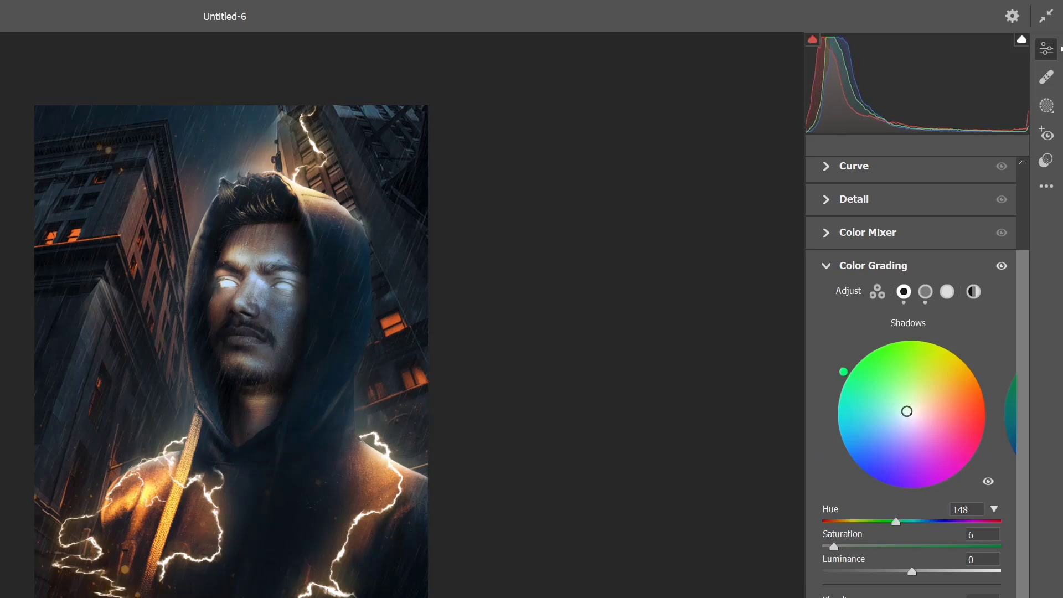